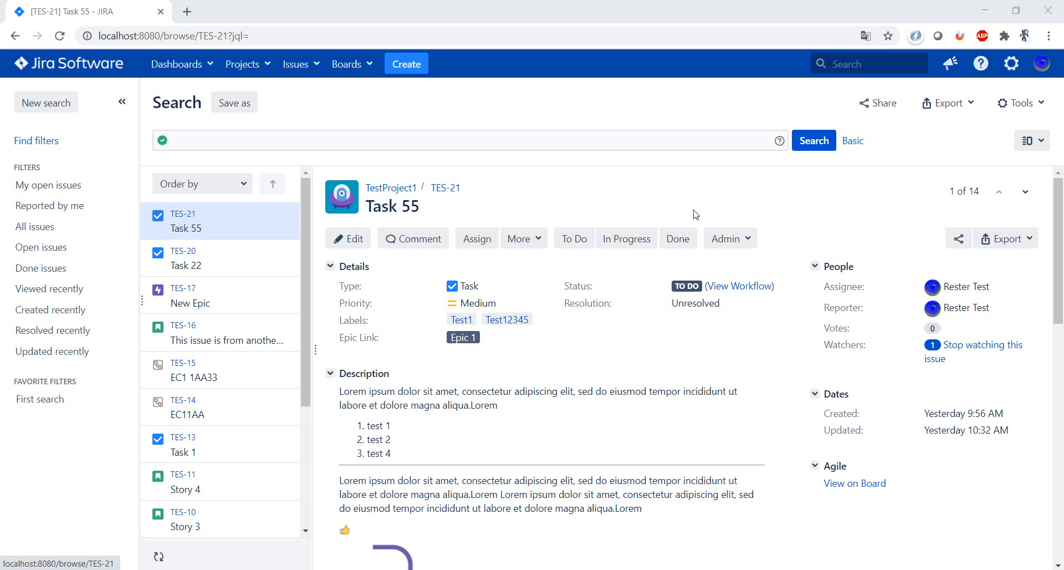
Enter project = TestProject1 as the first condition of the empty JQL query.
{"action": "left_click", "coordinate": [553, 139]}
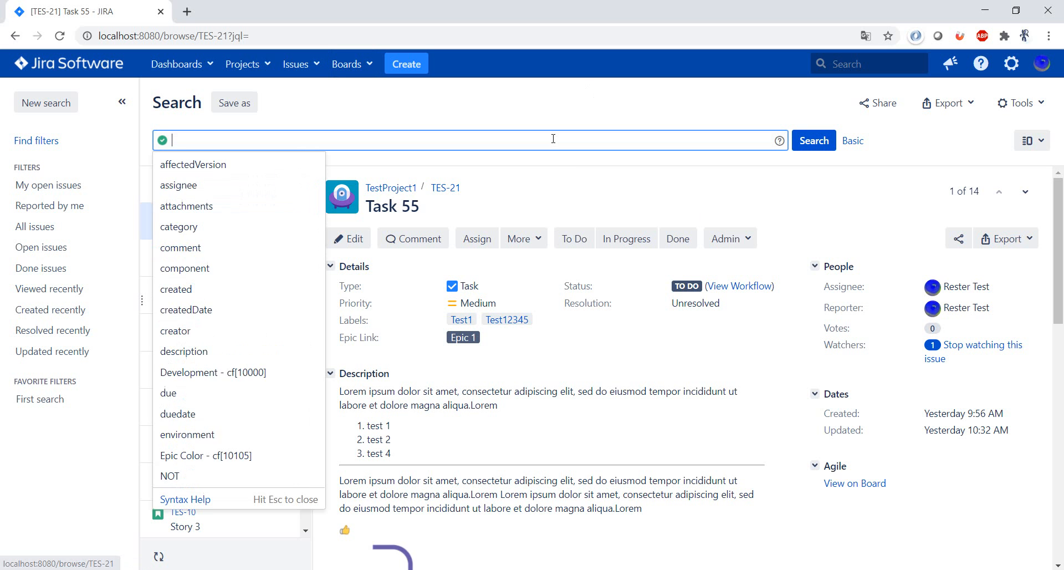
{"action": "type", "text": "te"}
{"action": "key", "text": "BackSpace"}
{"action": "key", "text": "BackSpace"}
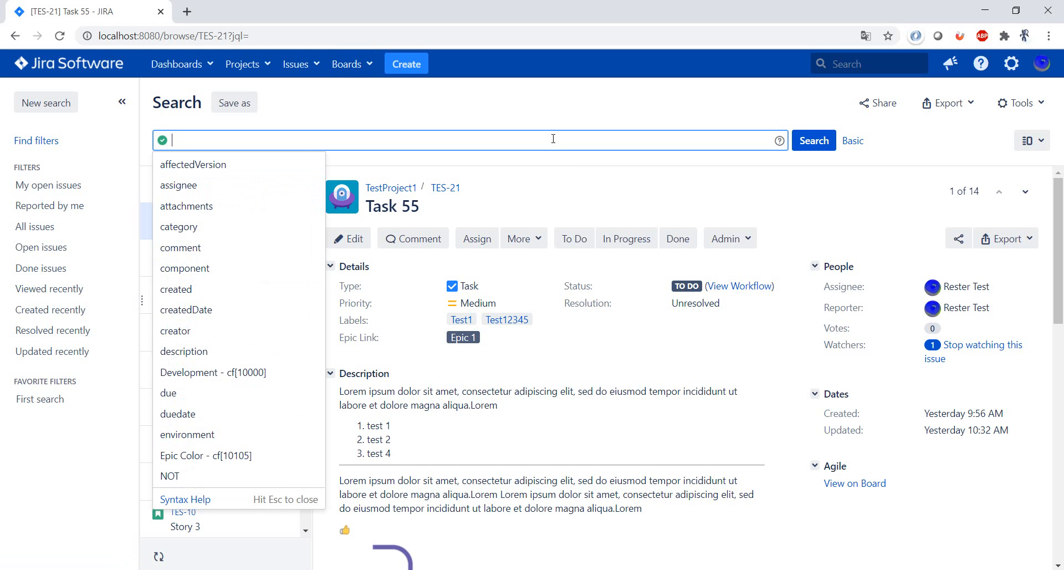
{"action": "type", "text": "project "}
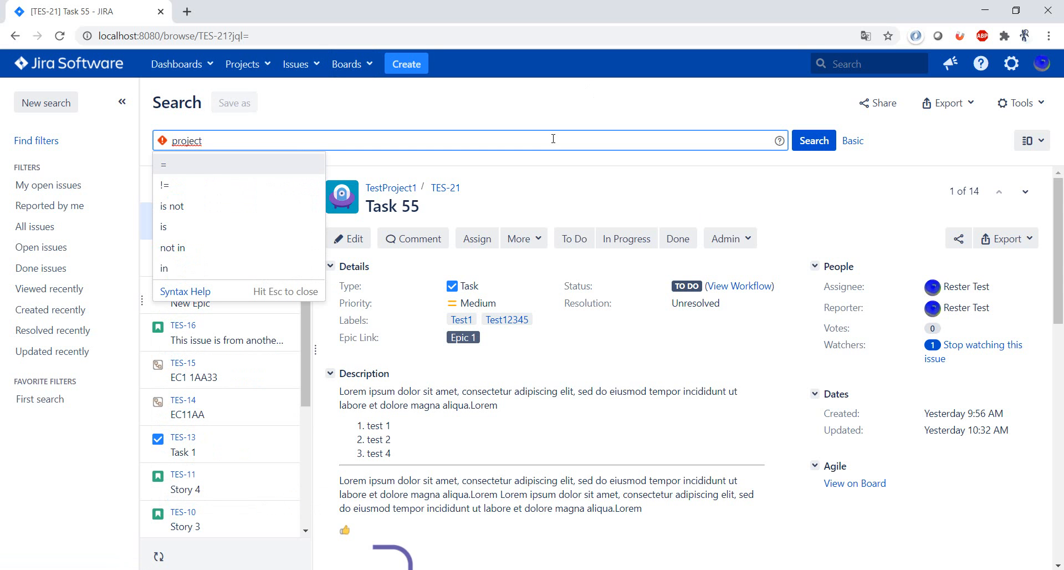
{"action": "type", "text": "is"}
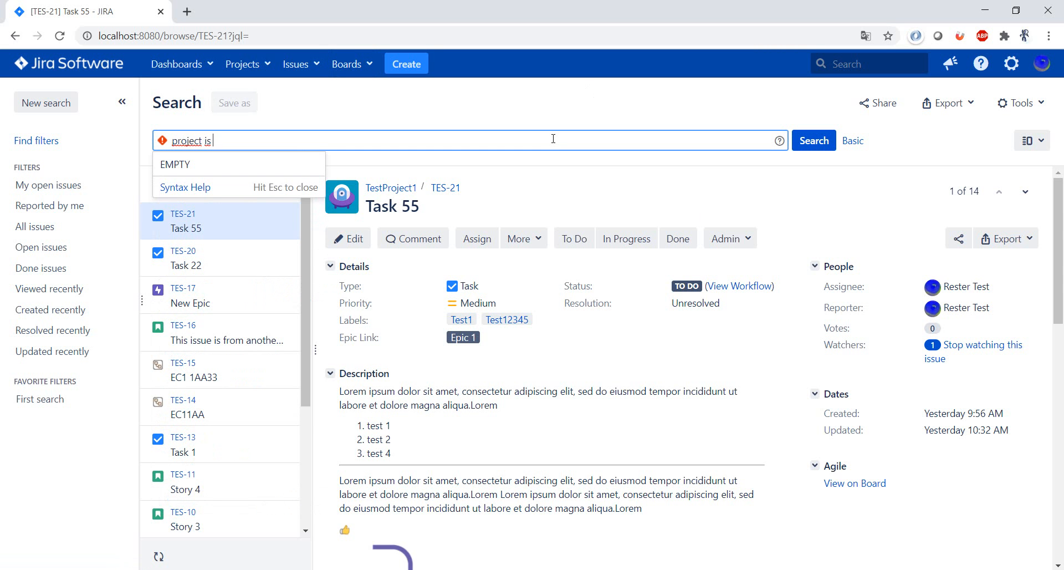
{"action": "key", "text": "BackSpace"}
{"action": "key", "text": "BackSpace"}
{"action": "key", "text": "BackSpace"}
{"action": "key", "text": "BackSpace"}
{"action": "type", "text": "= "}
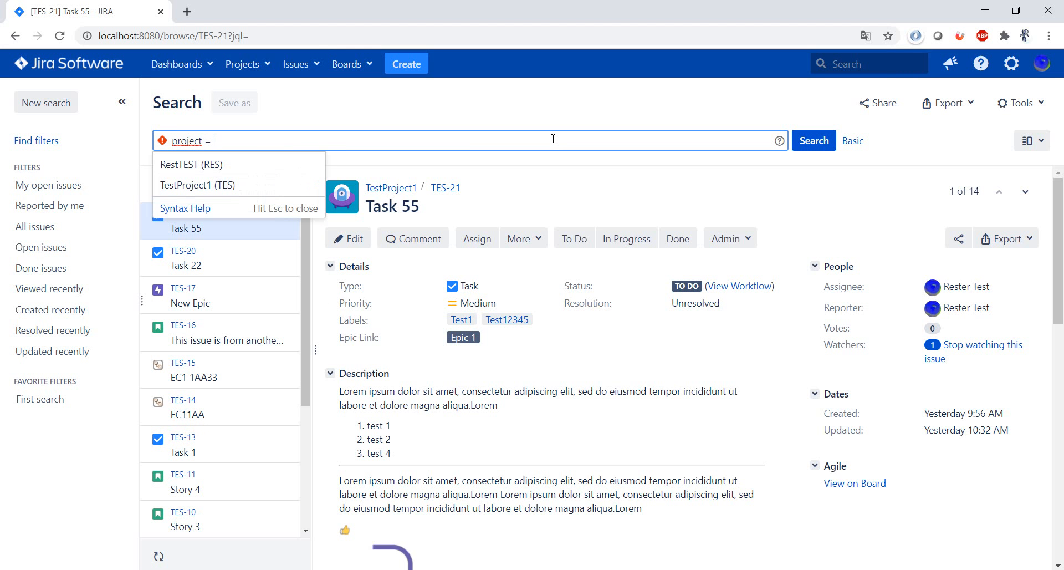
{"action": "type", "text": "Test"}
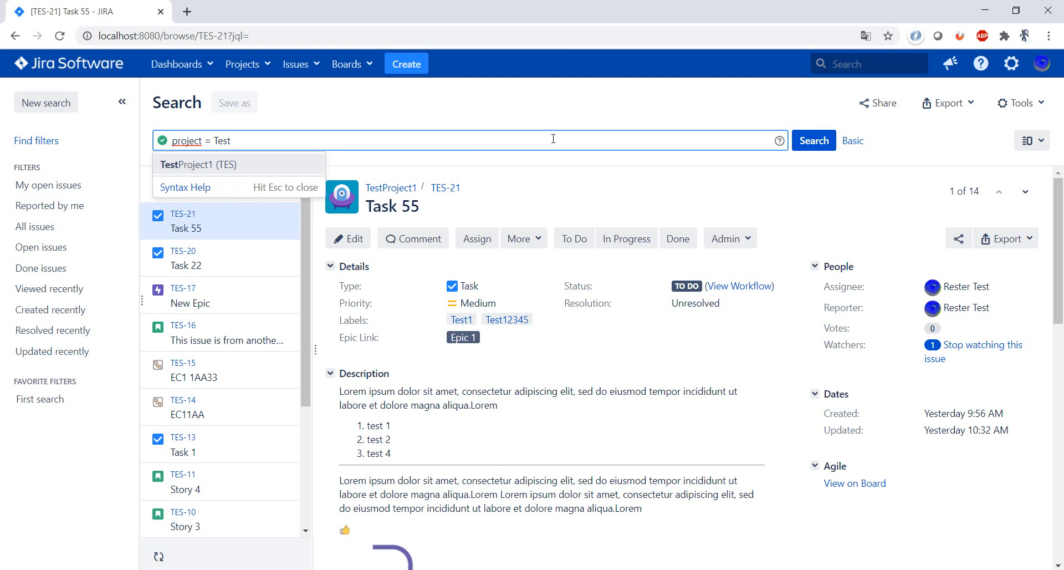
{"action": "key", "text": "Return"}
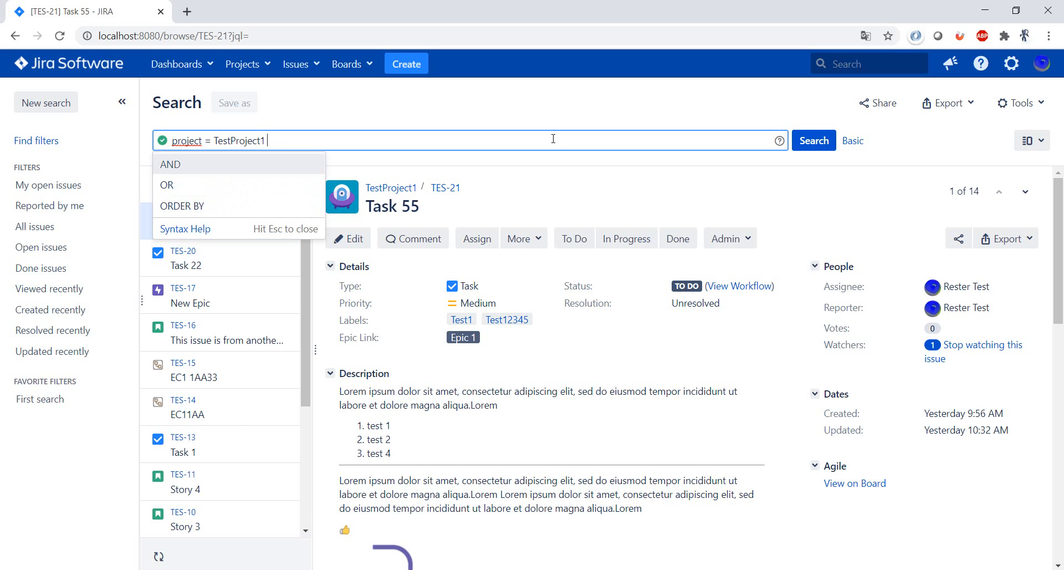
Extend the query with AND issuetype = Epic and run the search.
{"action": "type", "text": "AND is"}
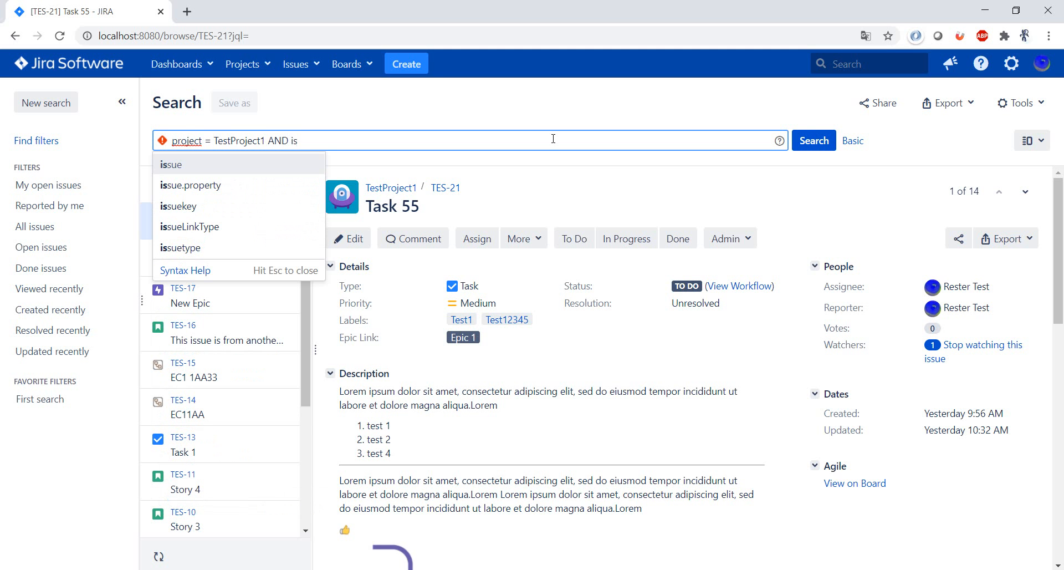
{"action": "key", "text": "Down"}
{"action": "key", "text": "Down"}
{"action": "key", "text": "Down"}
{"action": "key", "text": "Down"}
{"action": "key", "text": "Return"}
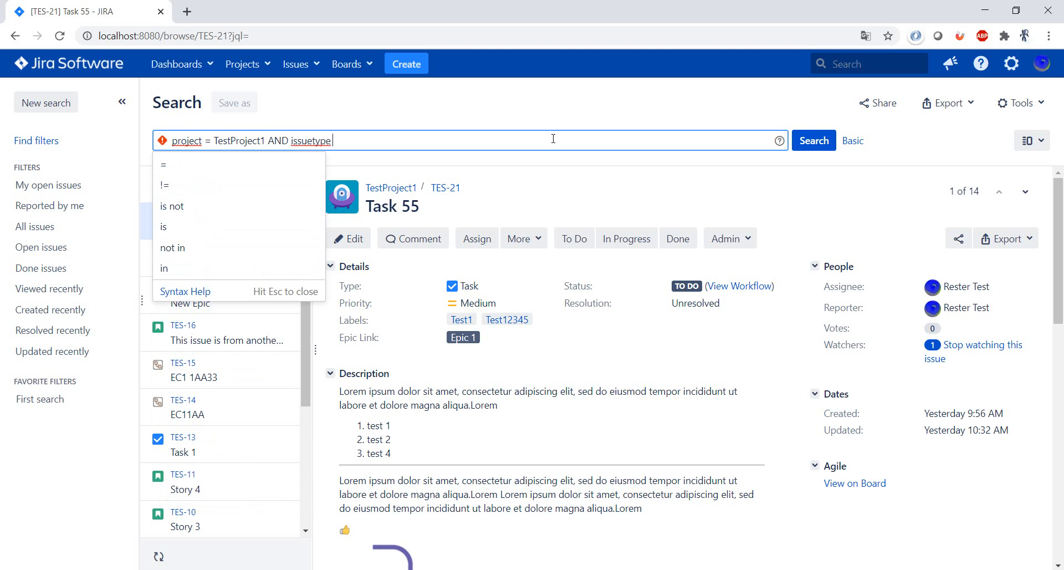
{"action": "key", "text": "Down"}
{"action": "key", "text": "Return"}
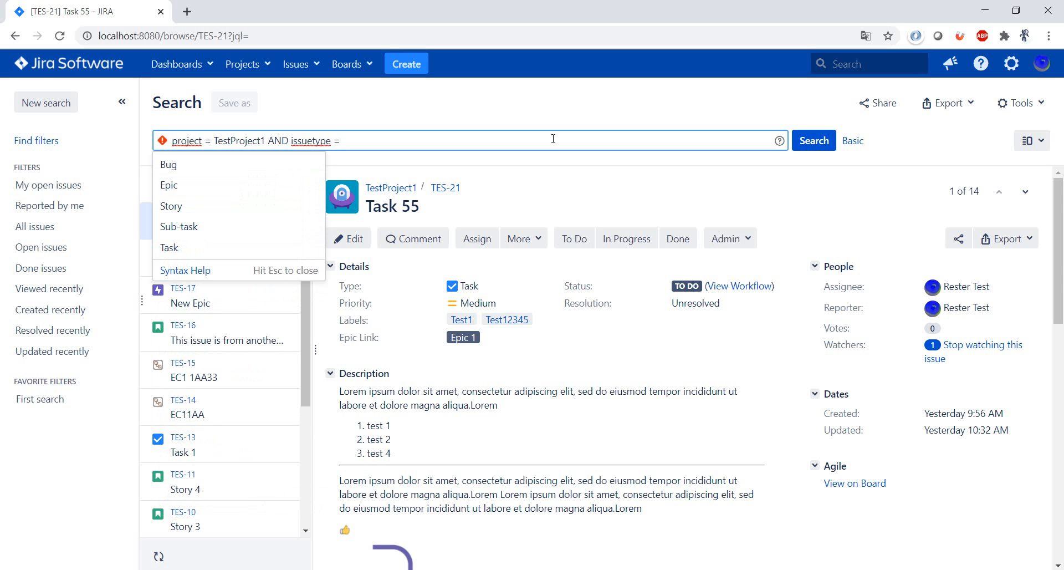
{"action": "key", "text": "Down"}
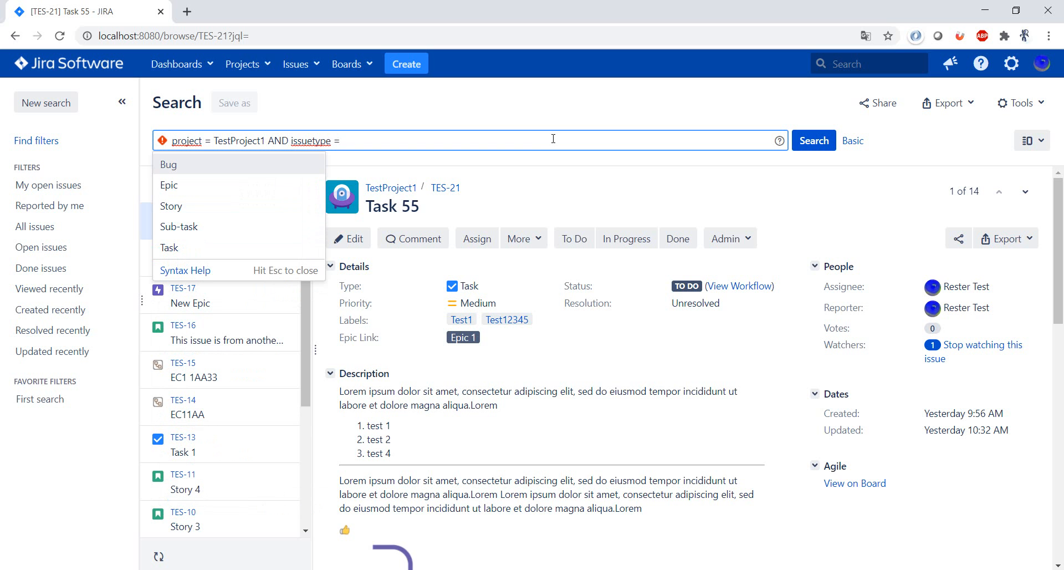
{"action": "key", "text": "Down"}
{"action": "key", "text": "Return"}
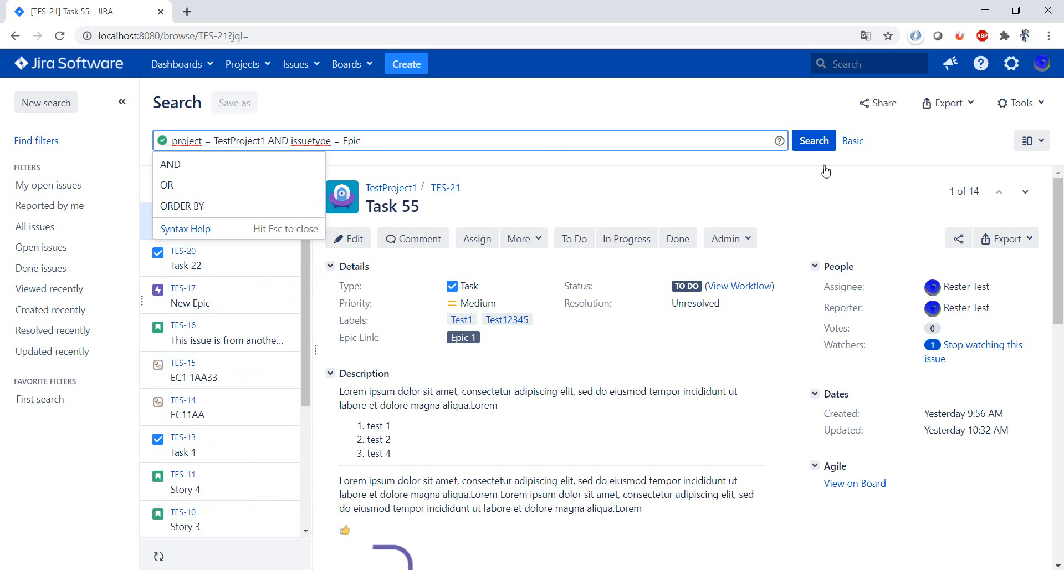
{"action": "left_click", "coordinate": [817, 148]}
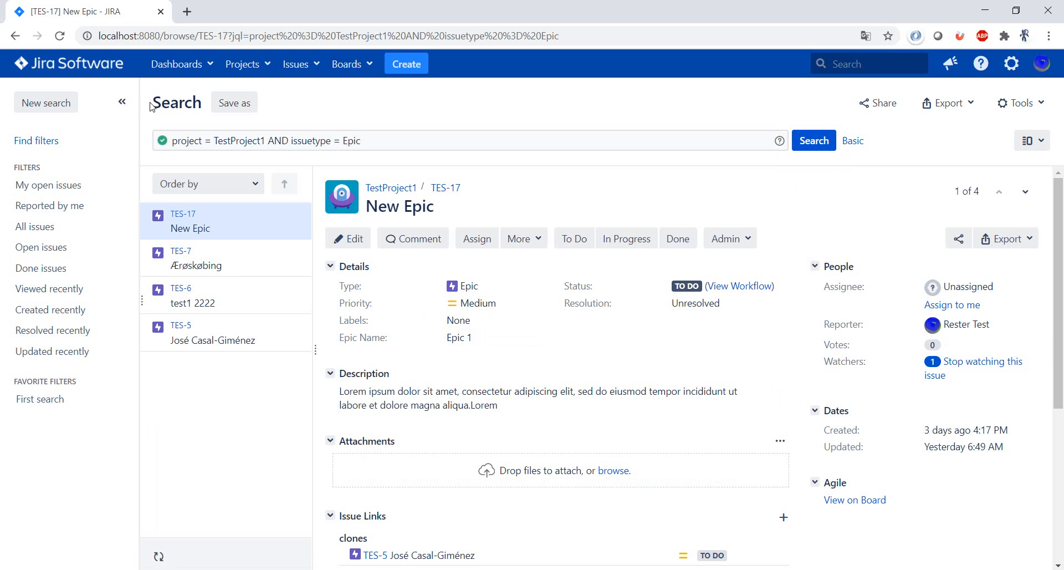
Save the Epic query as a filter named "All Epics".
{"action": "left_click_drag", "start_coordinate": [152, 102], "coordinate": [201, 102]}
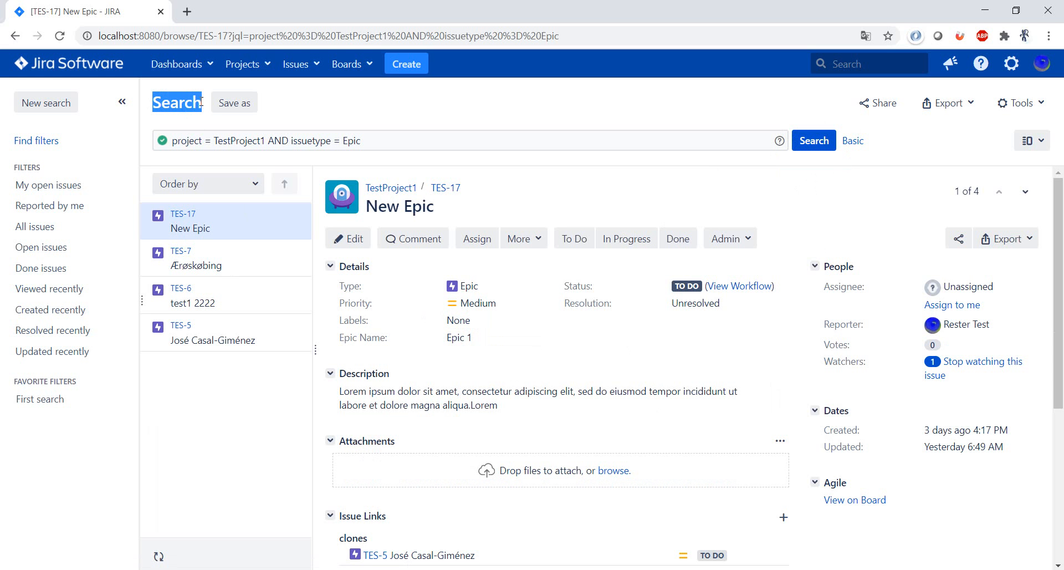
{"action": "left_click", "coordinate": [314, 111]}
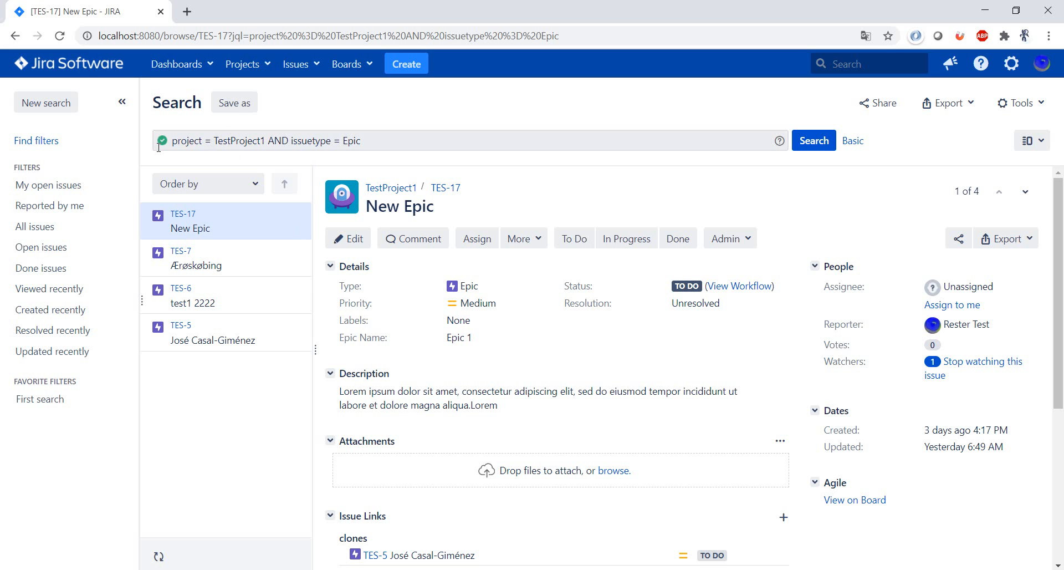
{"action": "left_click", "coordinate": [239, 105]}
{"action": "type", "text": "All "}
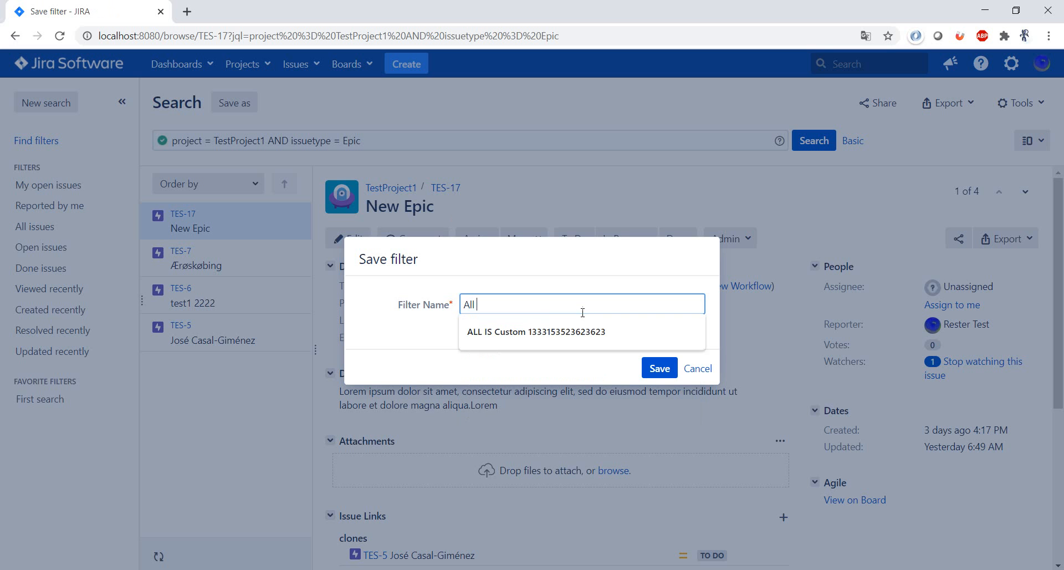
{"action": "type", "text": "Epics"}
{"action": "key", "text": "Return"}
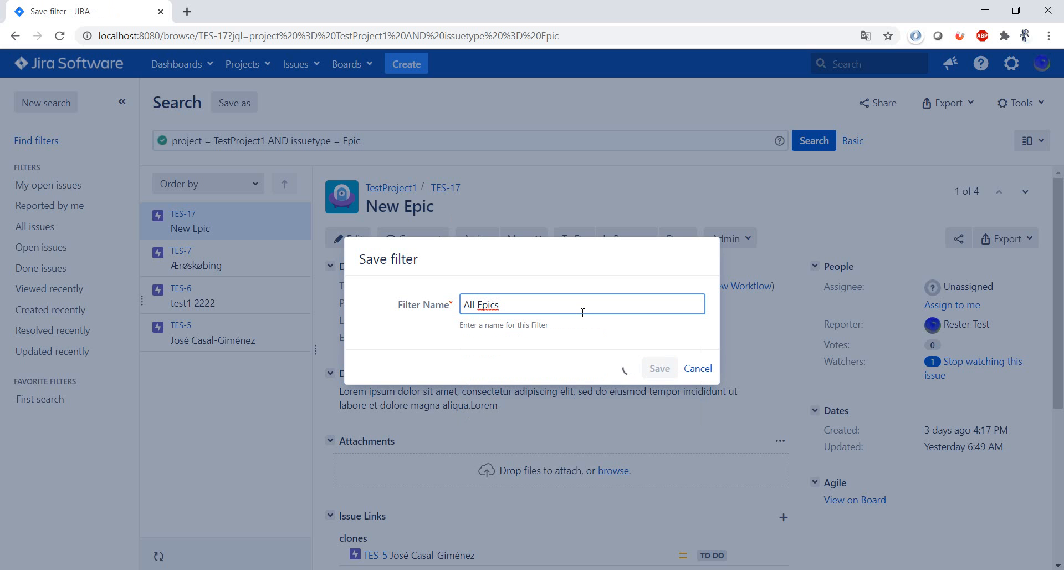
Change the query's issue type from Epic to Sub-task and run the search.
{"action": "double_click", "coordinate": [348, 141]}
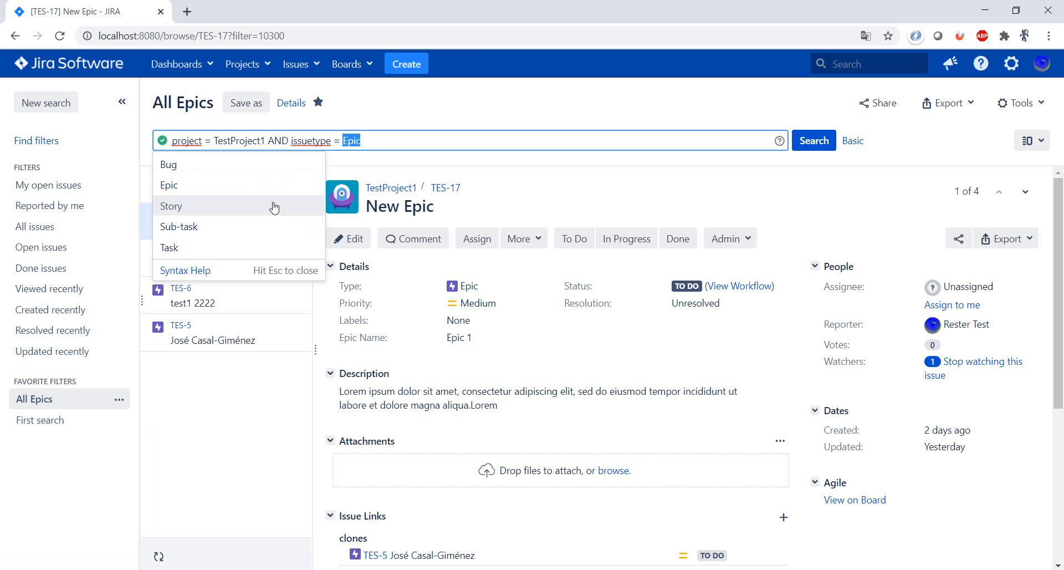
{"action": "left_click", "coordinate": [273, 227]}
{"action": "left_click", "coordinate": [800, 143]}
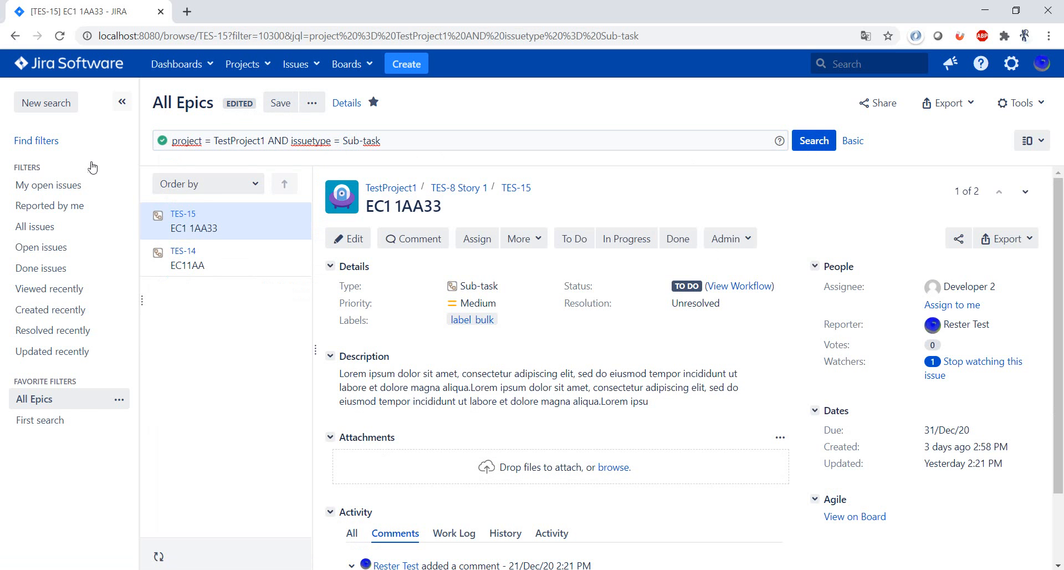
Save the edited query as a separate filter named "All Sub Tasks".
{"action": "left_click", "coordinate": [311, 103]}
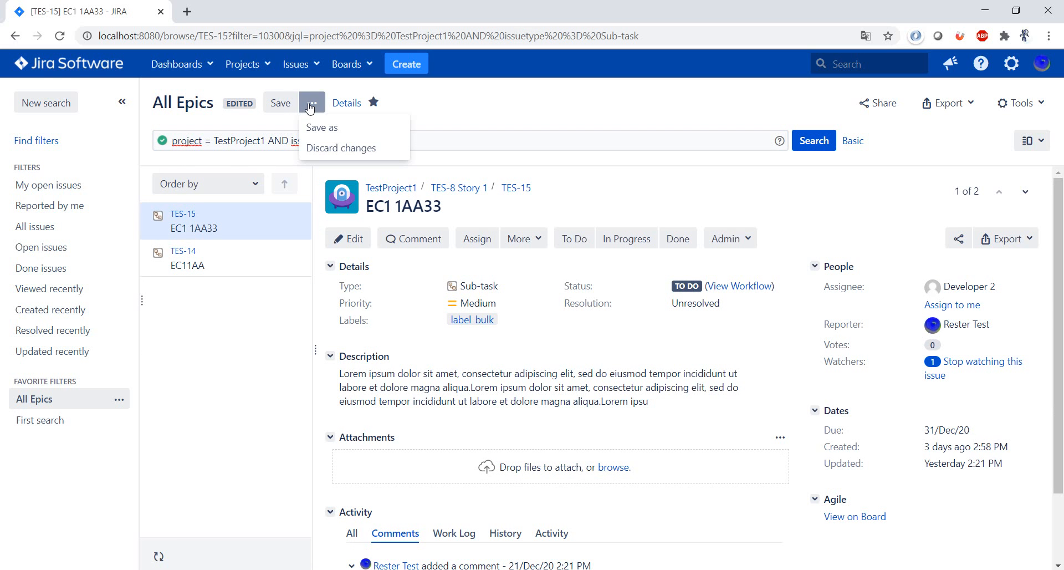
{"action": "left_click", "coordinate": [355, 135]}
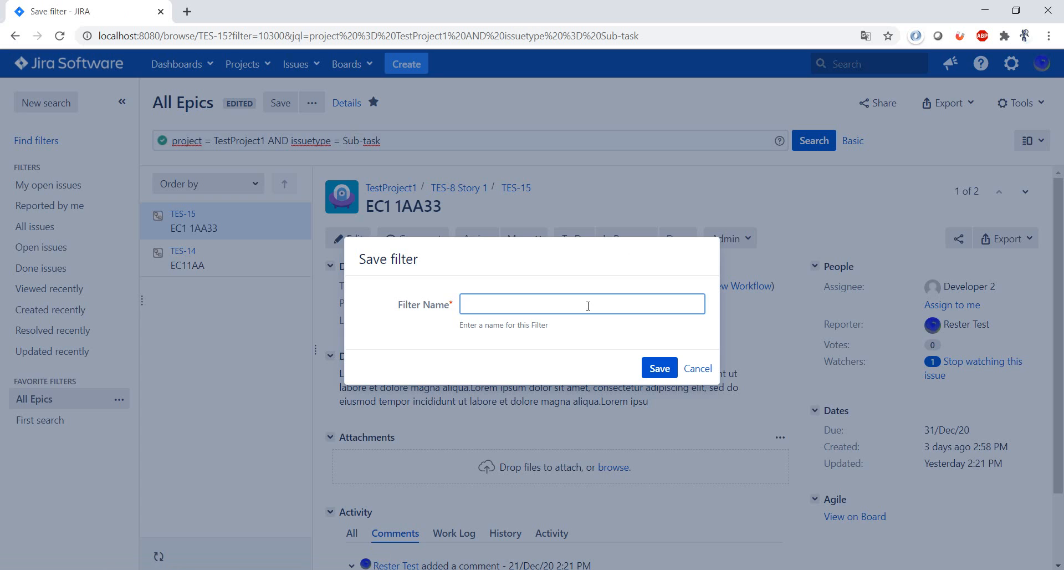
{"action": "type", "text": "All"}
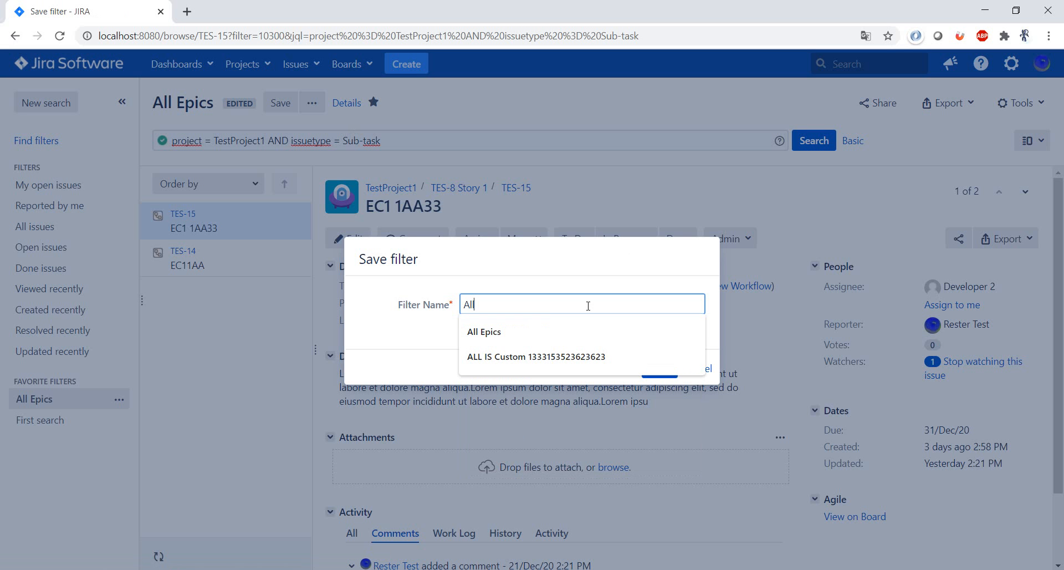
{"action": "type", "text": " Sub Tasks"}
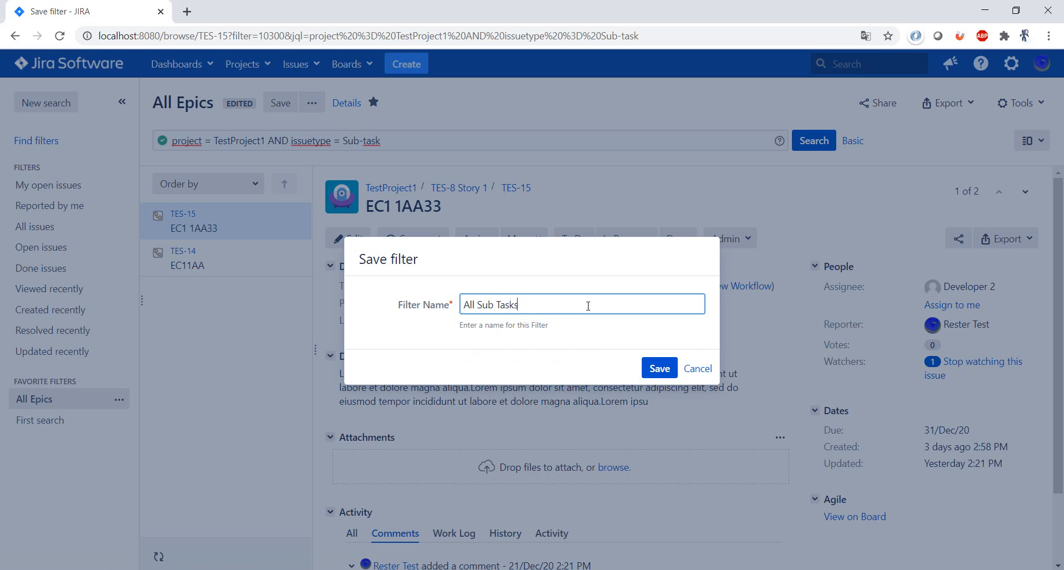
{"action": "left_click", "coordinate": [657, 368]}
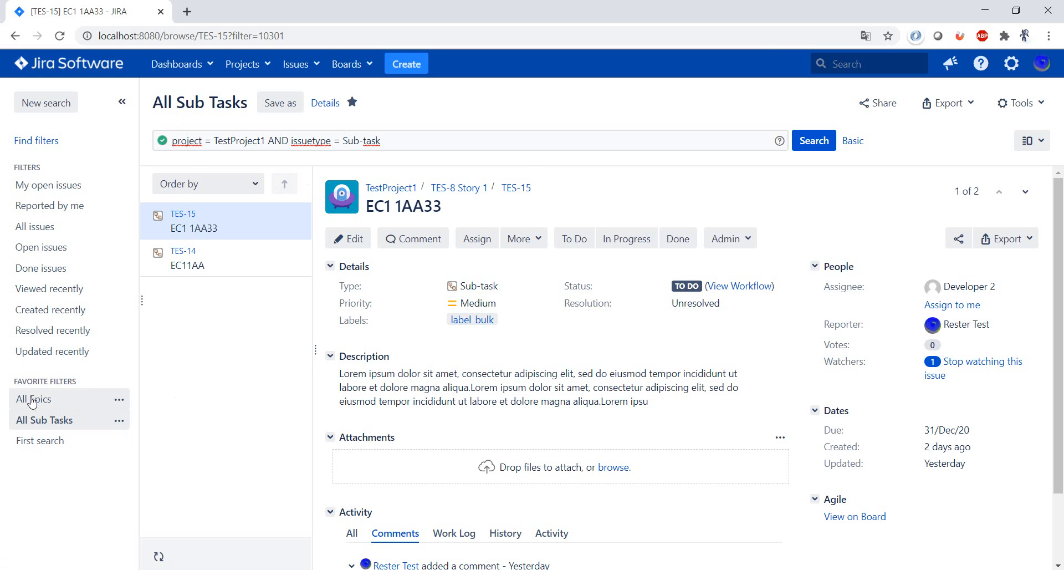
View the issues of the All Epics favorite filter and open the First search filter.
{"action": "left_click", "coordinate": [51, 401]}
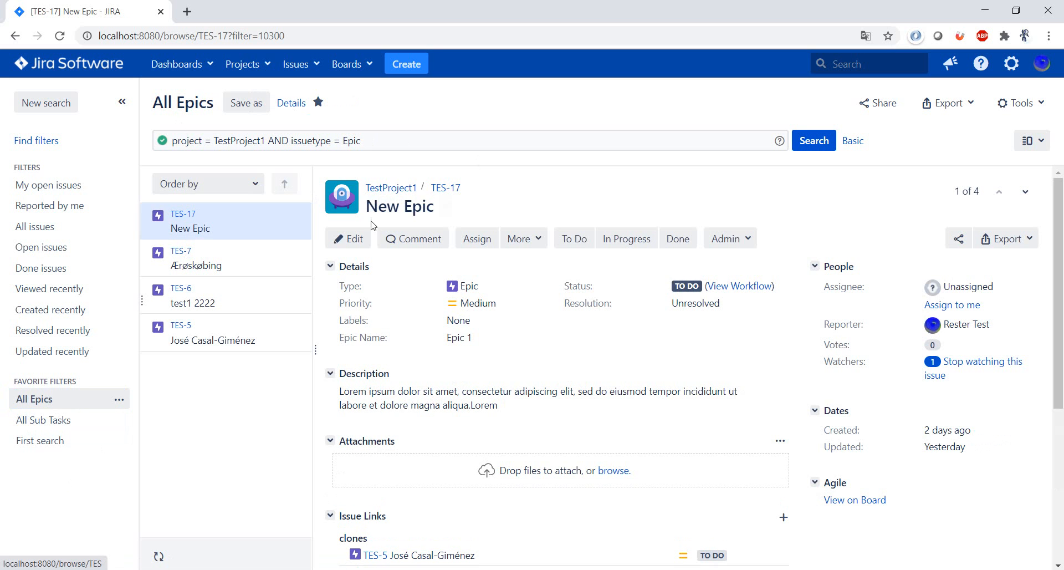
{"action": "left_click", "coordinate": [62, 447]}
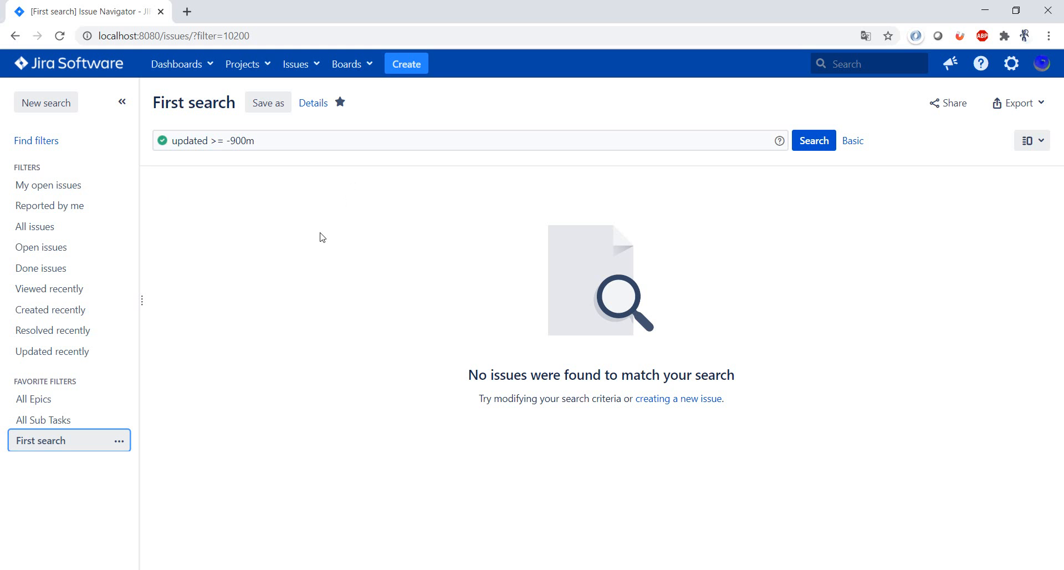
Change the First search query to updated >= -5800m and save it to the same filter.
{"action": "double_click", "coordinate": [239, 141]}
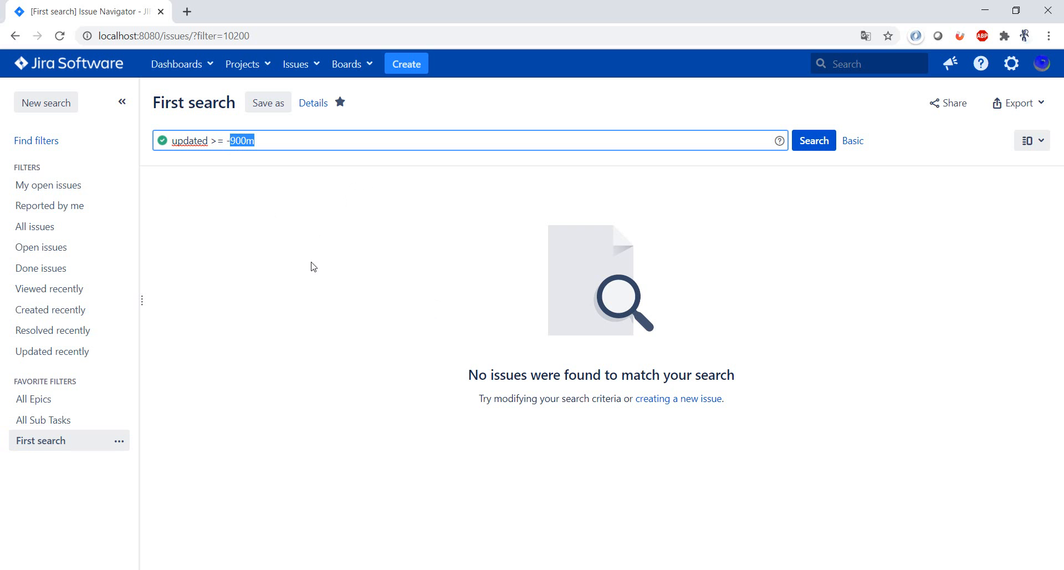
{"action": "type", "text": "5800m"}
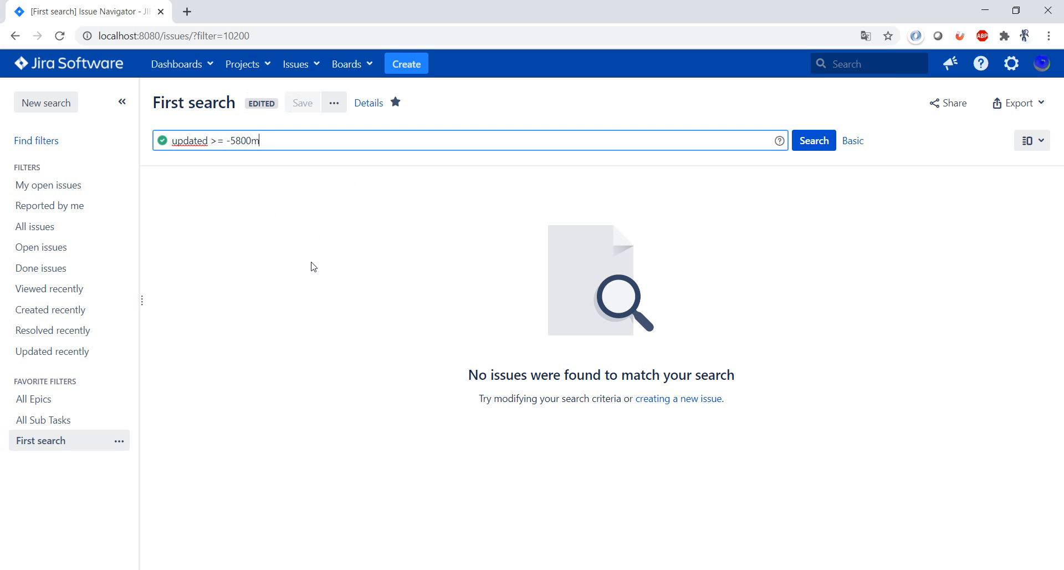
{"action": "left_click", "coordinate": [810, 141]}
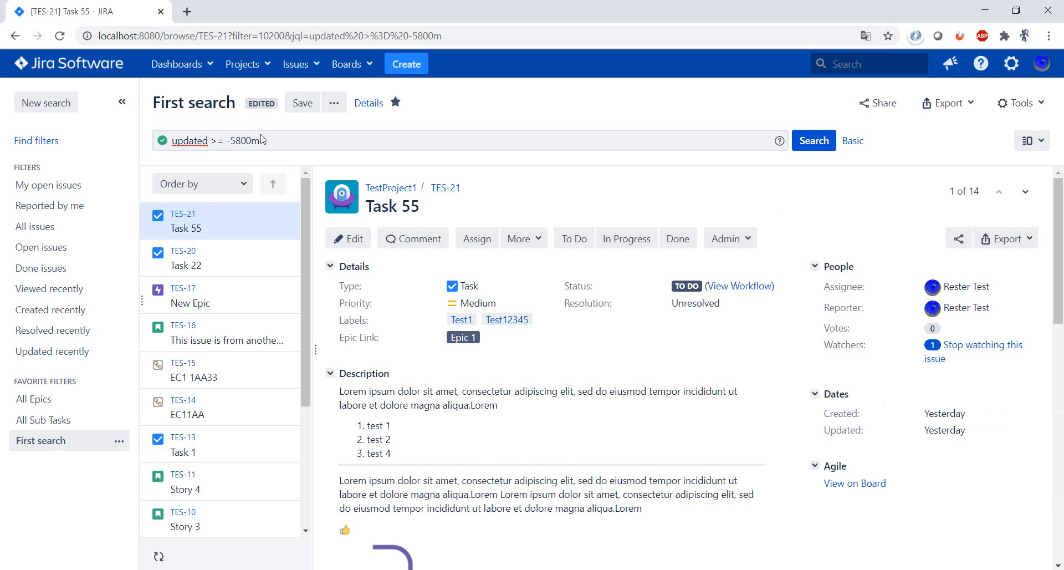
{"action": "left_click", "coordinate": [334, 103]}
{"action": "left_click", "coordinate": [338, 105]}
{"action": "left_click", "coordinate": [304, 103]}
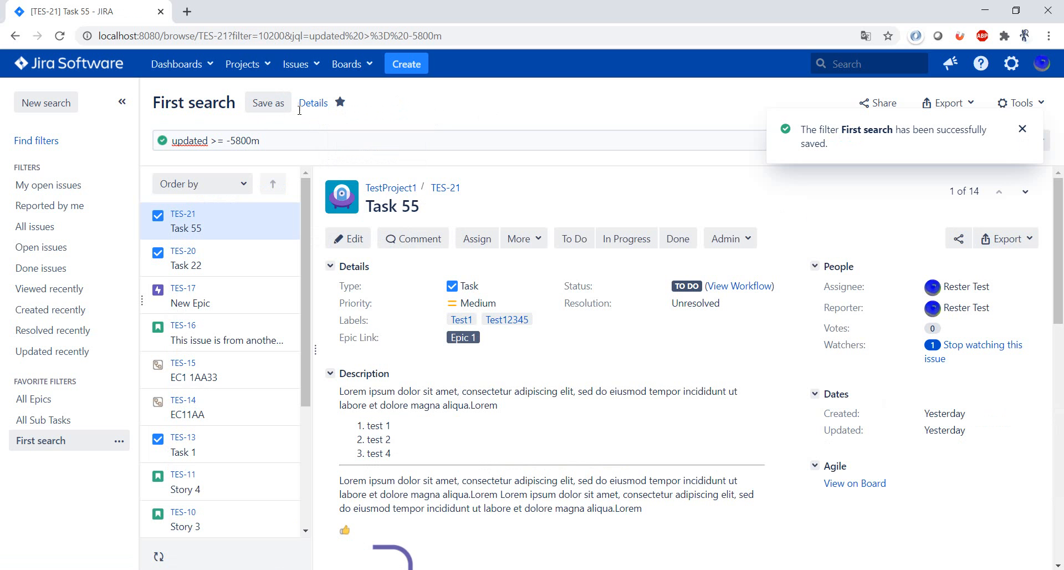
Rename the First search favorite filter to "First search with 5800 minutes".
{"action": "left_click", "coordinate": [119, 441]}
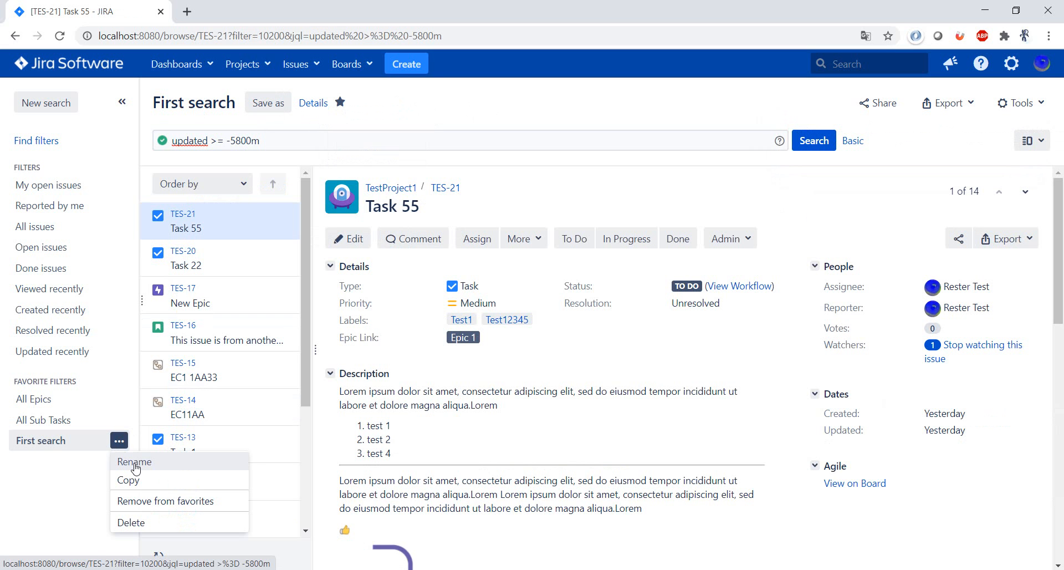
{"action": "left_click", "coordinate": [186, 470]}
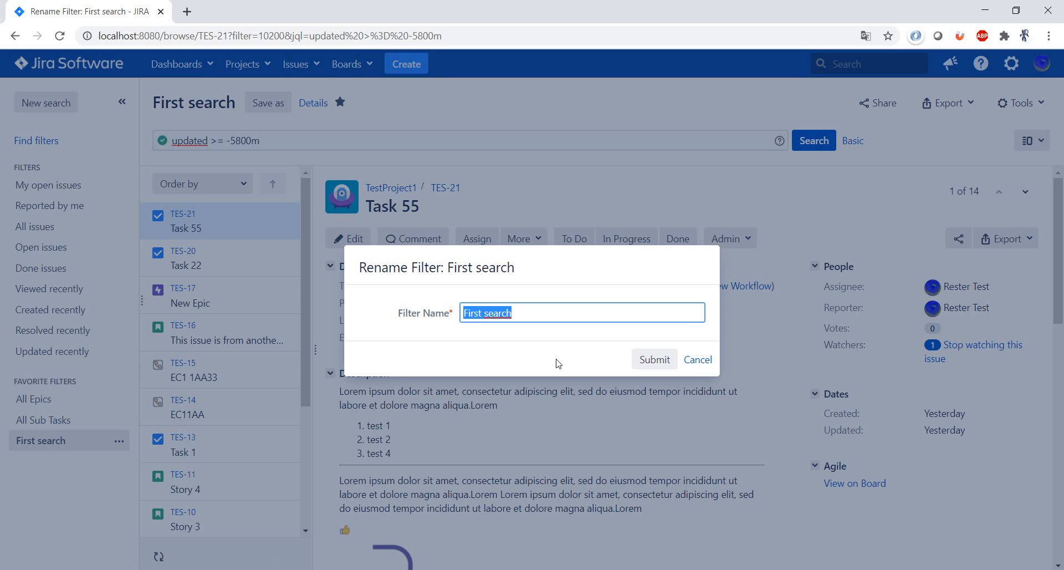
{"action": "key", "text": "End"}
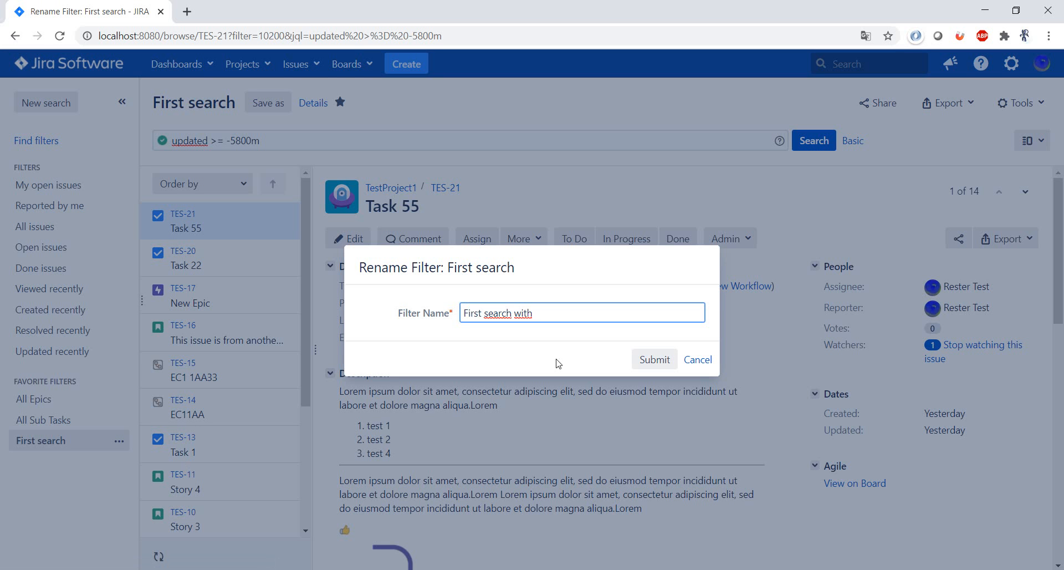
{"action": "type", "text": "with 5800 minutes"}
{"action": "left_click", "coordinate": [662, 360]}
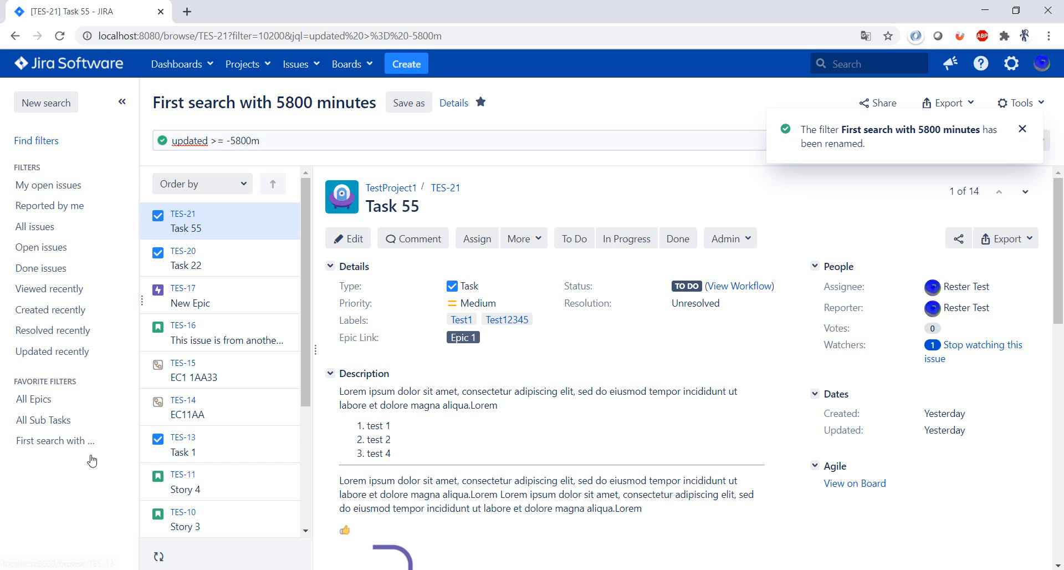
{"action": "mouse_move", "coordinate": [119, 442]}
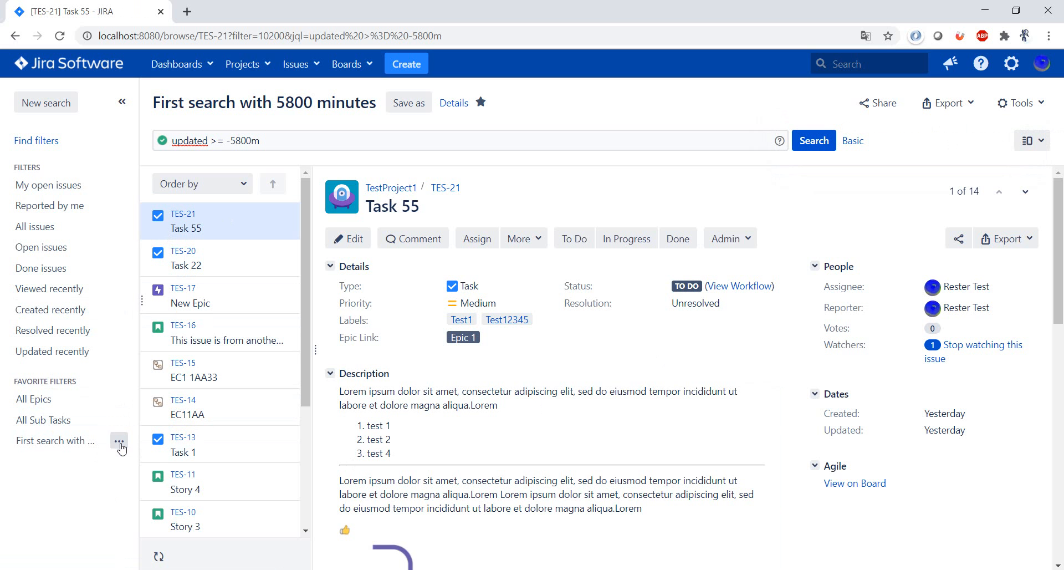
Copy the "First search with 5800 minutes" favorite filter under the name "Copy of First search with 5800 minutes".
{"action": "left_click", "coordinate": [119, 439]}
{"action": "left_click", "coordinate": [174, 480]}
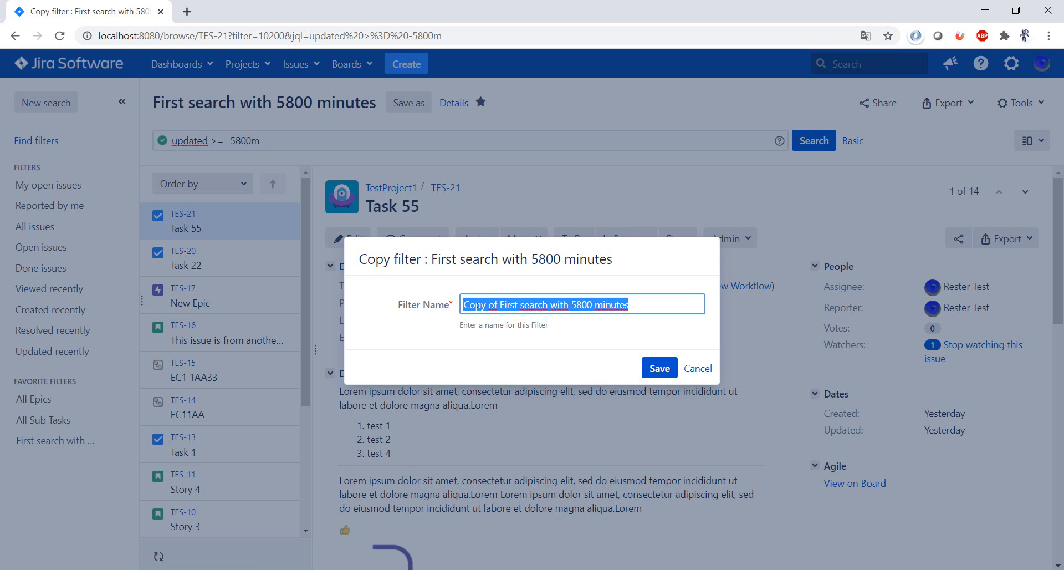
{"action": "left_click", "coordinate": [657, 369]}
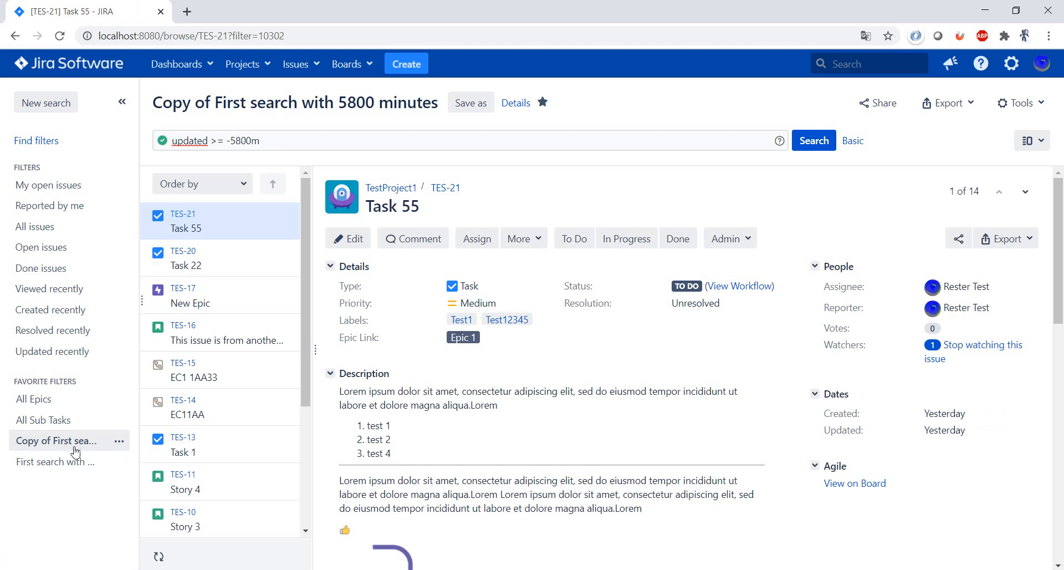
Replace the updated field in the copied filter's query with the condition issuetype = Epic.
{"action": "left_click", "coordinate": [189, 141]}
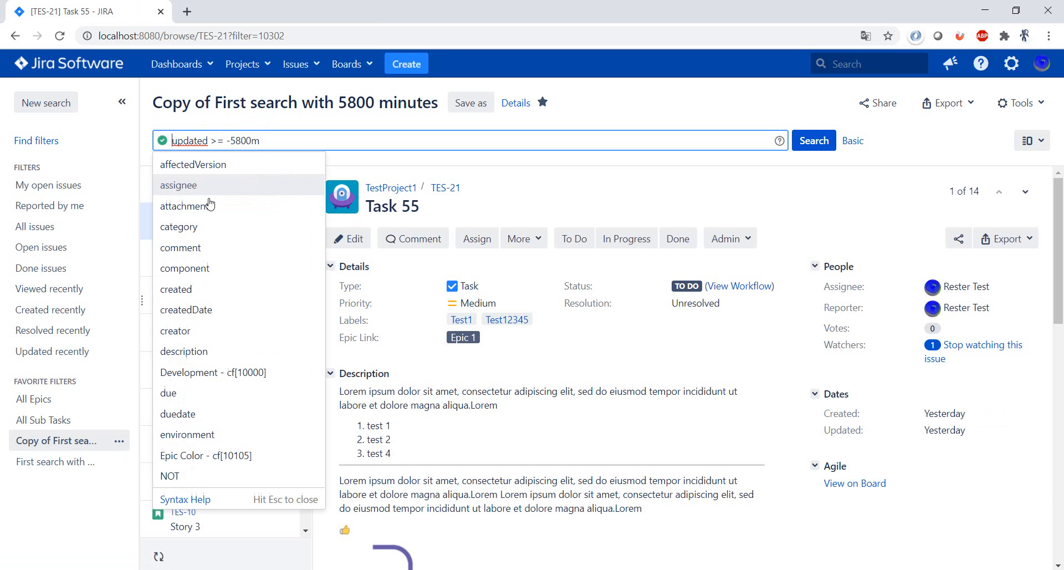
{"action": "type", "text": "issu"}
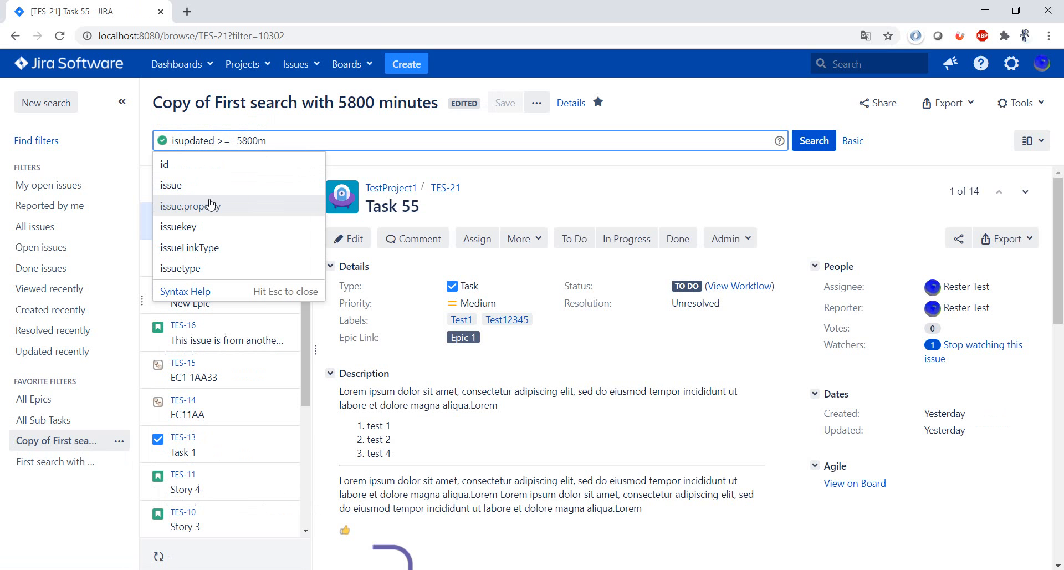
{"action": "key", "text": "Return"}
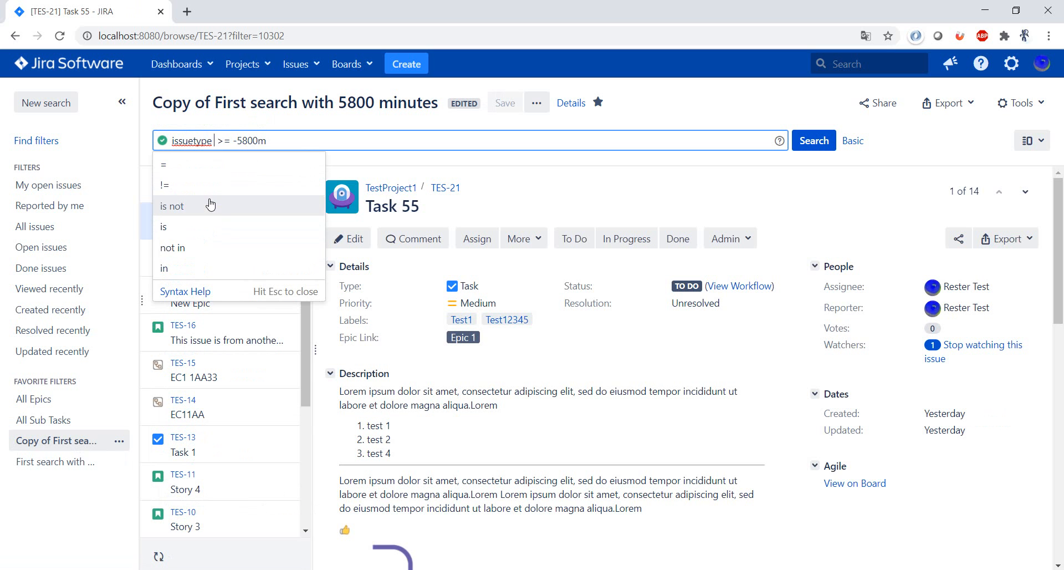
{"action": "key", "text": "Up"}
{"action": "key", "text": "Up"}
{"action": "key", "text": "Up"}
{"action": "key", "text": "Return"}
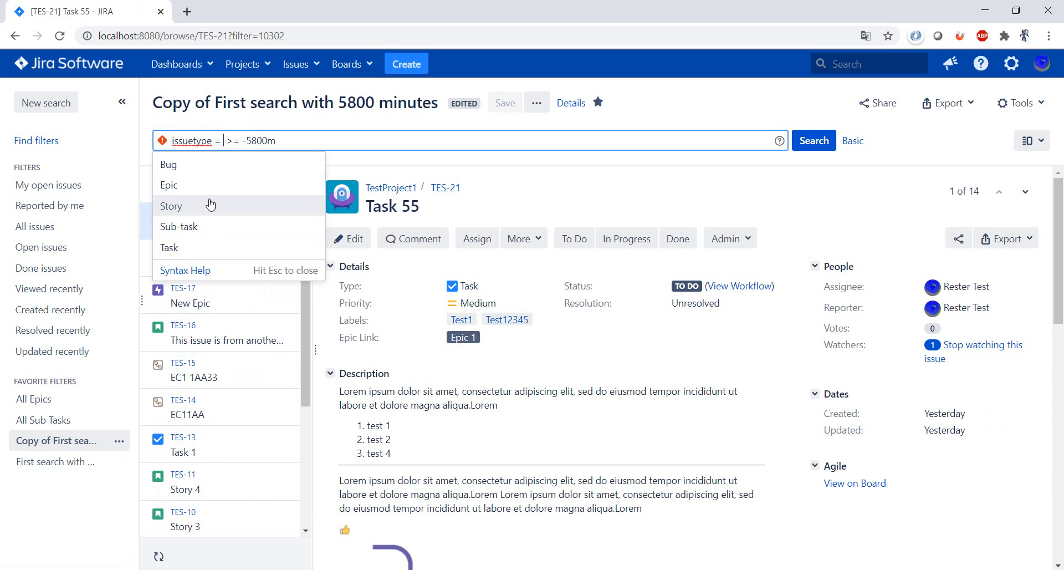
{"action": "key", "text": "Down"}
{"action": "key", "text": "Down"}
{"action": "key", "text": "Up"}
{"action": "key", "text": "Up"}
{"action": "key", "text": "Up"}
{"action": "key", "text": "Return"}
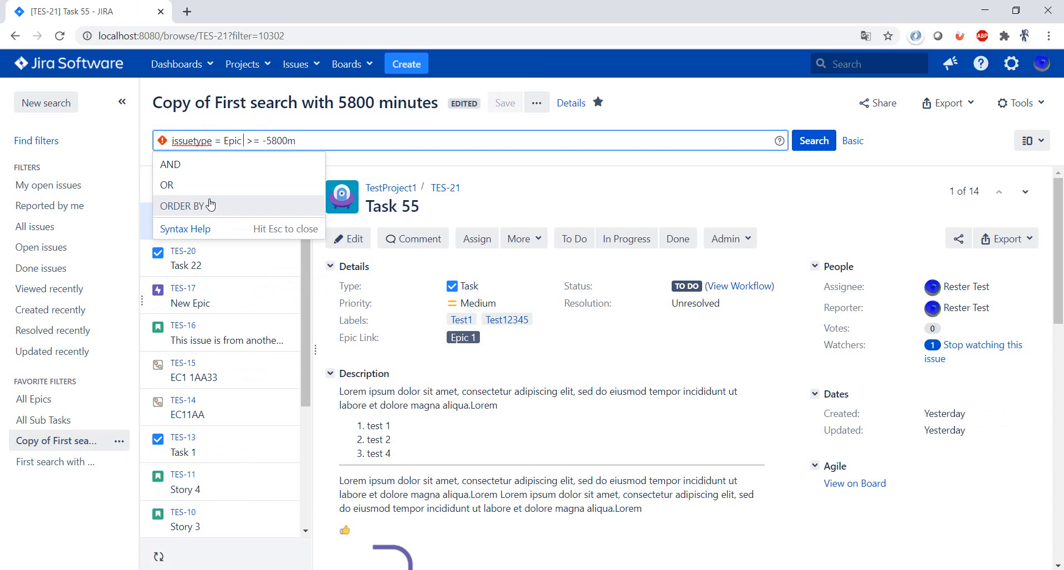
Complete the query as issuetype = Epic and updated >= -5800m, and run the search.
{"action": "type", "text": "and"}
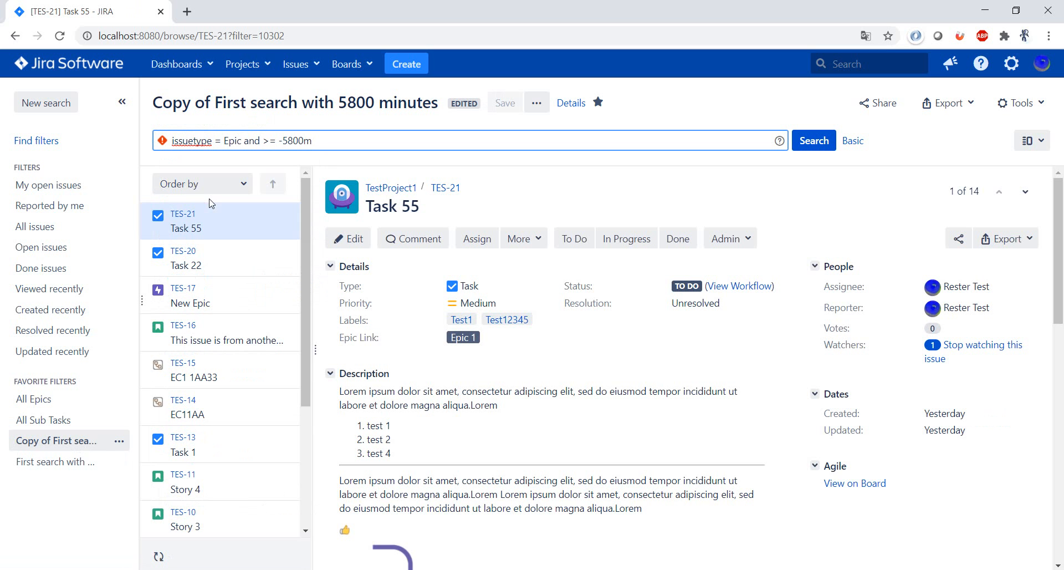
{"action": "type", "text": " up"}
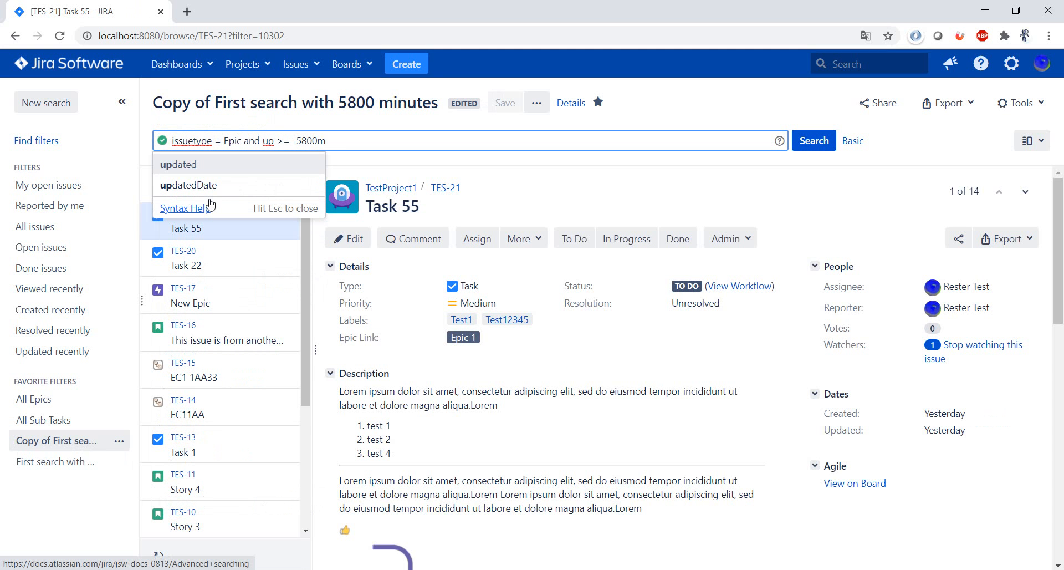
{"action": "key", "text": "Return"}
{"action": "left_click", "coordinate": [210, 205]}
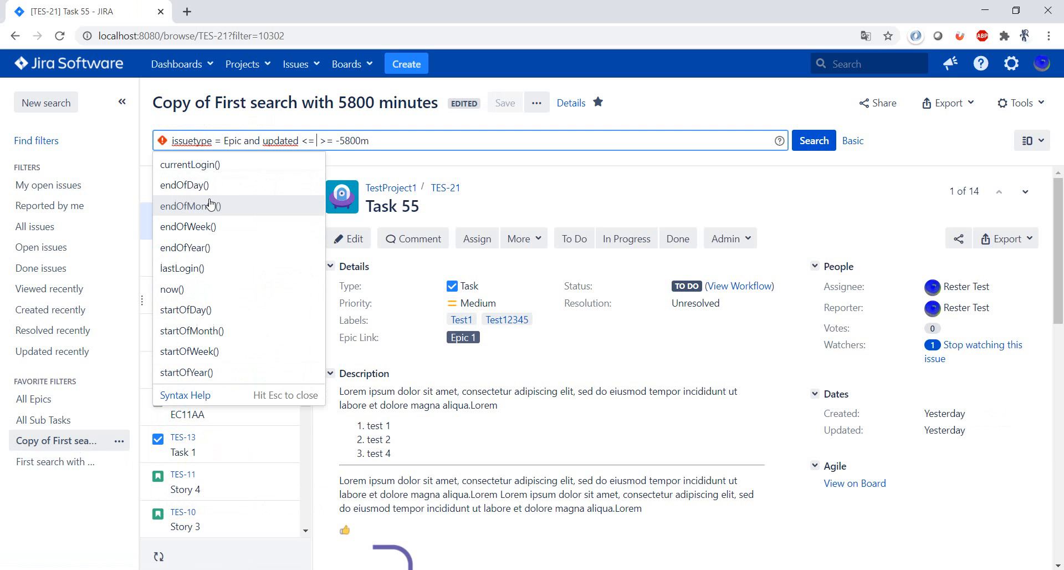
{"action": "key", "text": "BackSpace"}
{"action": "key", "text": "BackSpace"}
{"action": "key", "text": "BackSpace"}
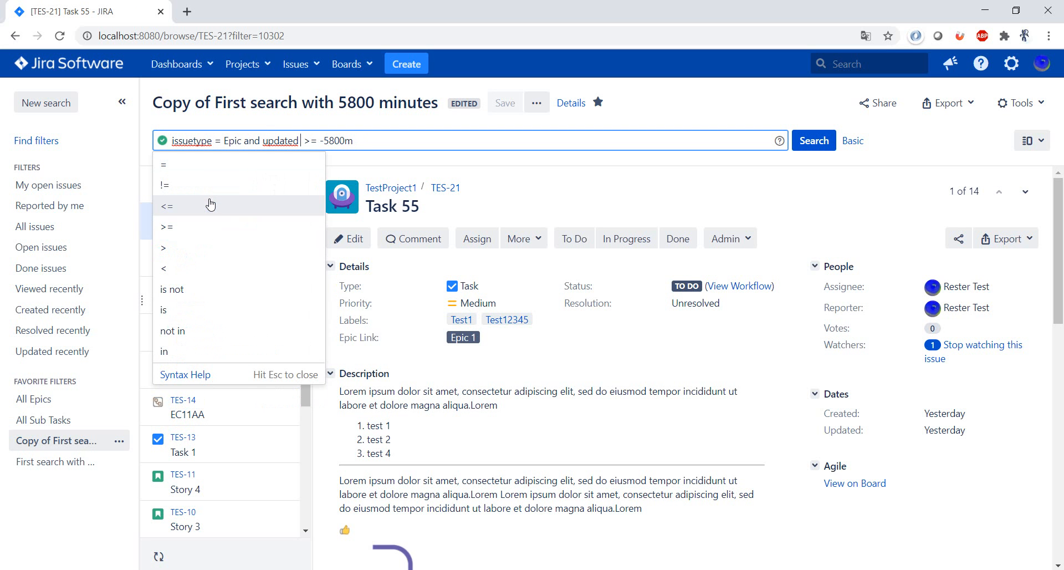
{"action": "left_click", "coordinate": [810, 141]}
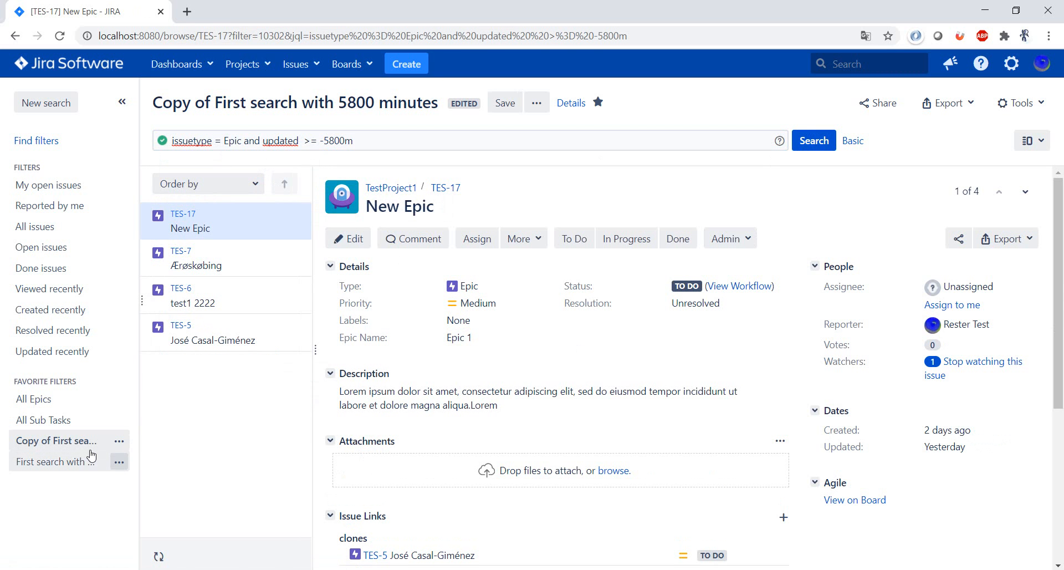
Rename the copied favorite filter to "Epics updated in the last 5800 minutes" and dismiss the notification.
{"action": "left_click", "coordinate": [119, 441]}
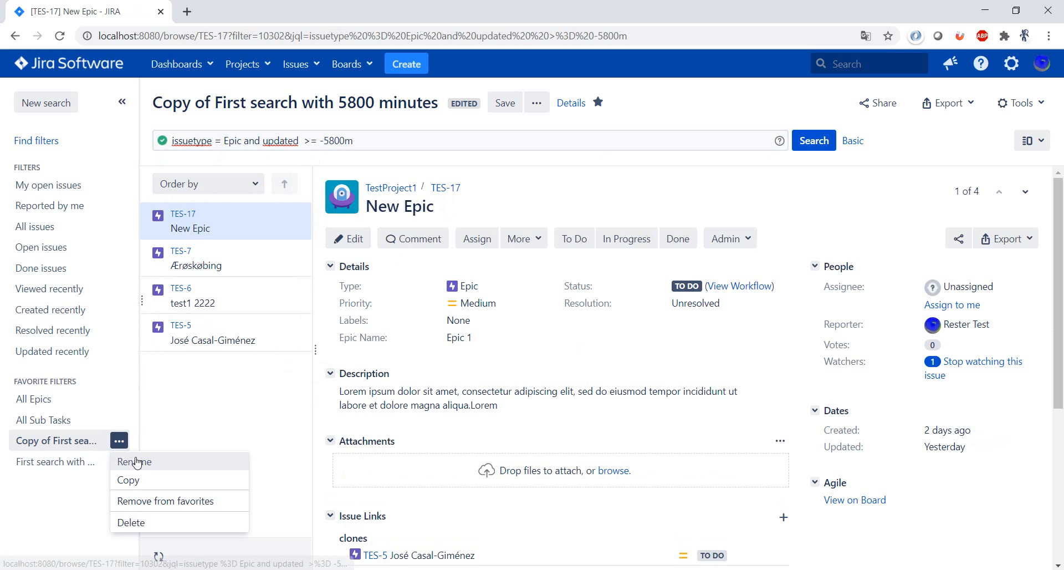
{"action": "left_click", "coordinate": [139, 460]}
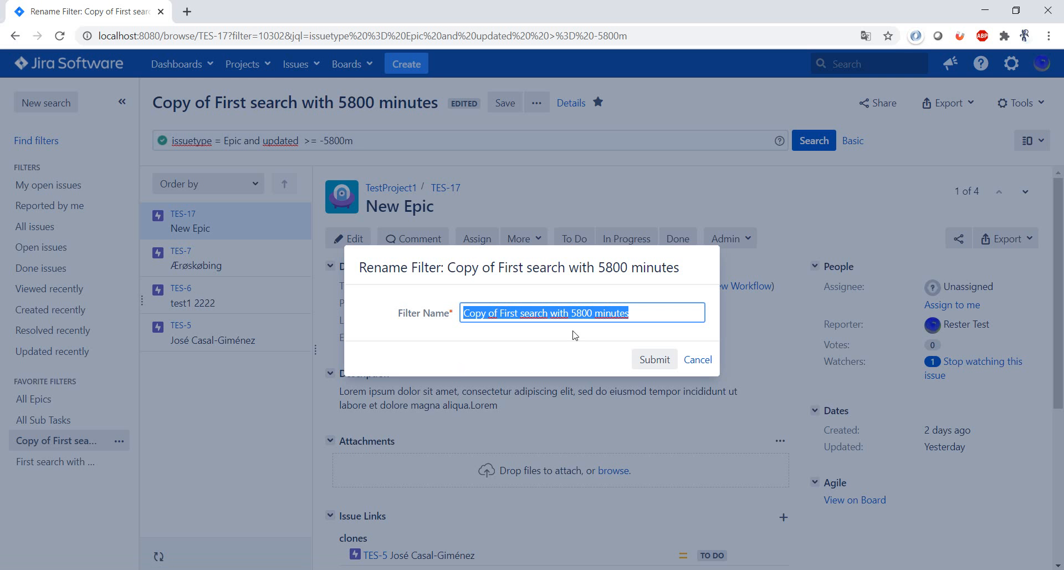
{"action": "type", "text": "Epiuc"}
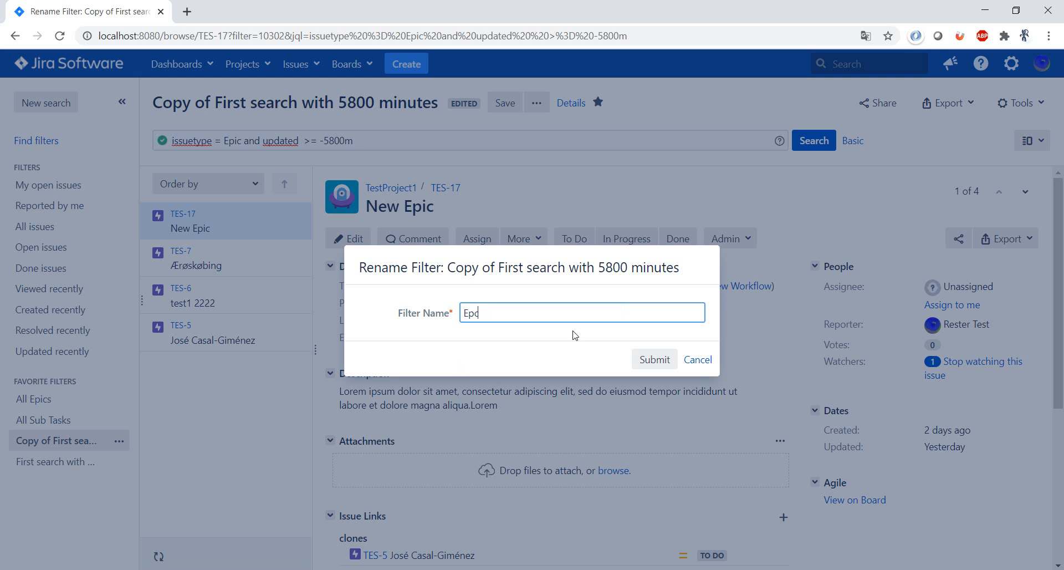
{"action": "type", "text": "s upda"}
{"action": "key", "text": "BackSpace"}
{"action": "type", "text": "d in the last 58"}
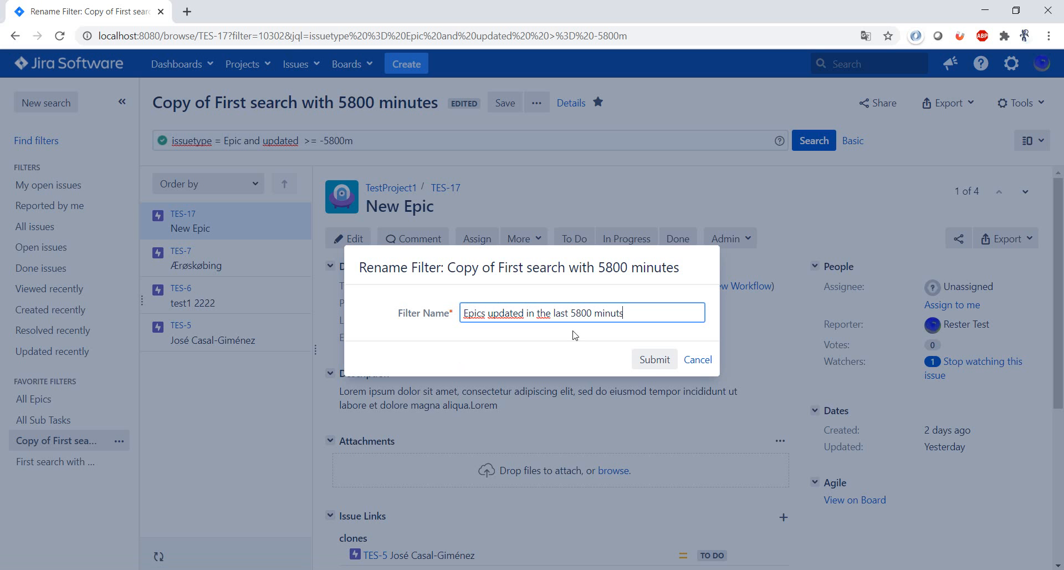
{"action": "type", "text": "00 minutes"}
{"action": "key", "text": "BackSpace"}
{"action": "type", "text": "es"}
{"action": "left_click", "coordinate": [652, 365]}
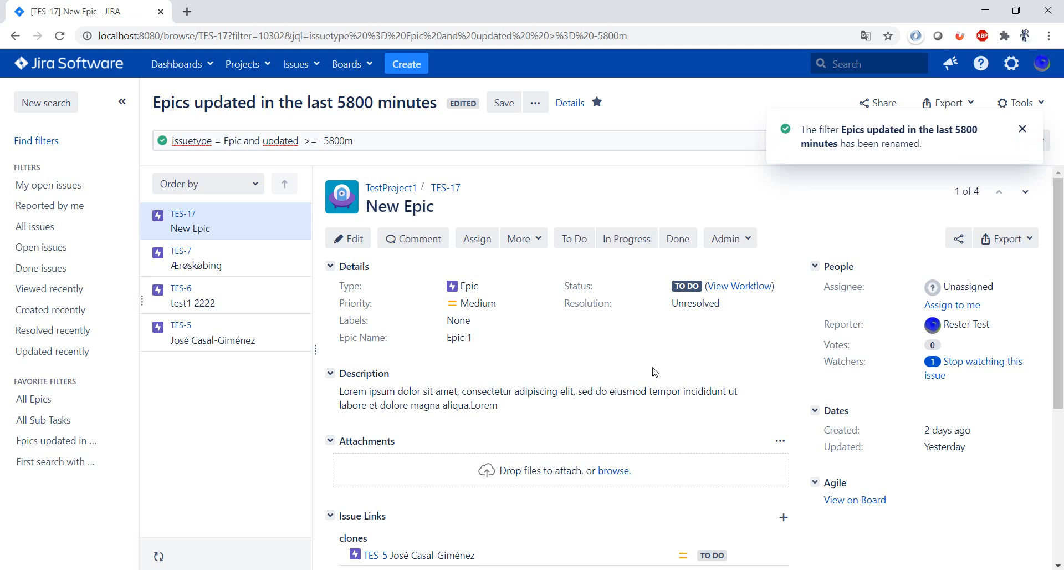
{"action": "left_click", "coordinate": [1022, 129]}
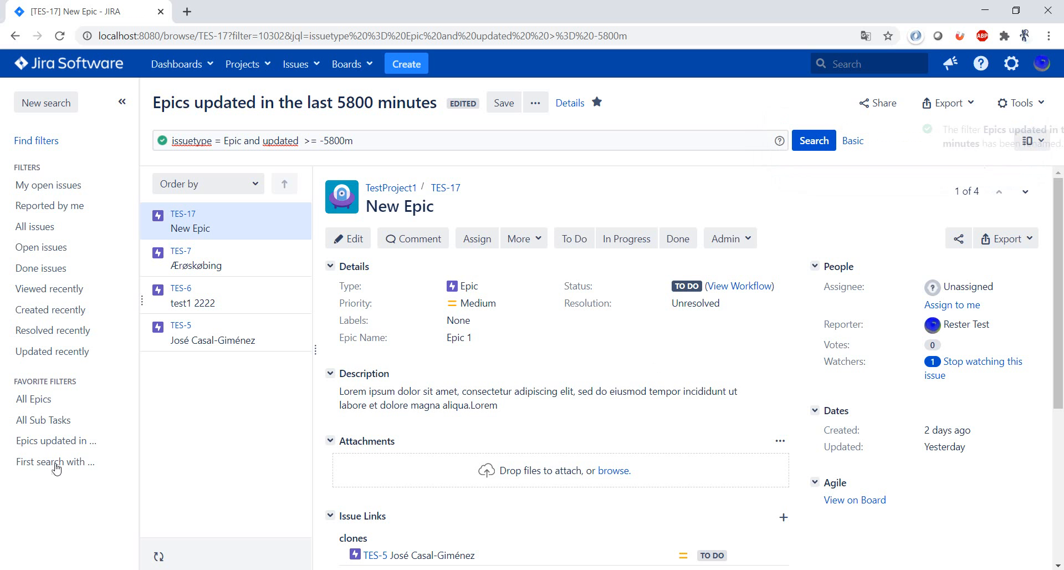
Make another copy of the "First search with 5800 minutes" filter, keeping the suggested name.
{"action": "left_click", "coordinate": [118, 461]}
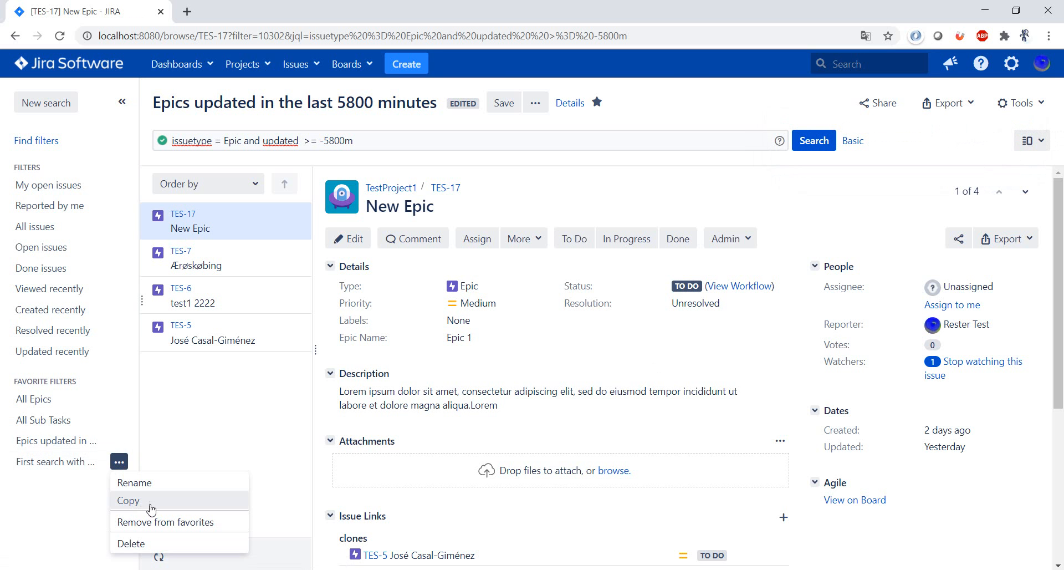
{"action": "left_click", "coordinate": [133, 500]}
{"action": "left_click", "coordinate": [662, 368]}
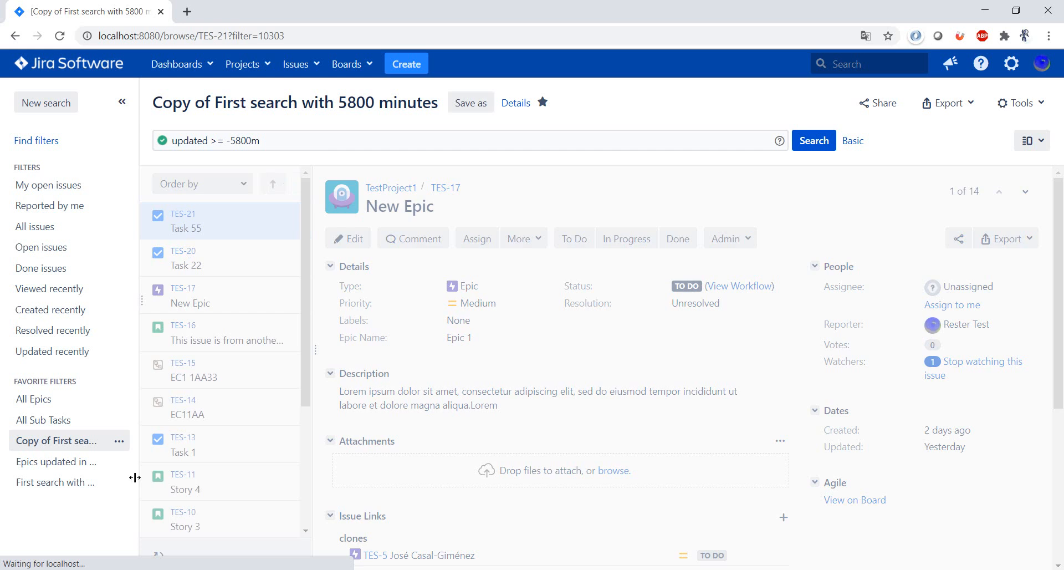
Copy the "Copy of First search with 5800 minutes" filter, and copy the resulting filter once more, keeping the suggested names.
{"action": "left_click", "coordinate": [118, 440]}
{"action": "left_click", "coordinate": [131, 477]}
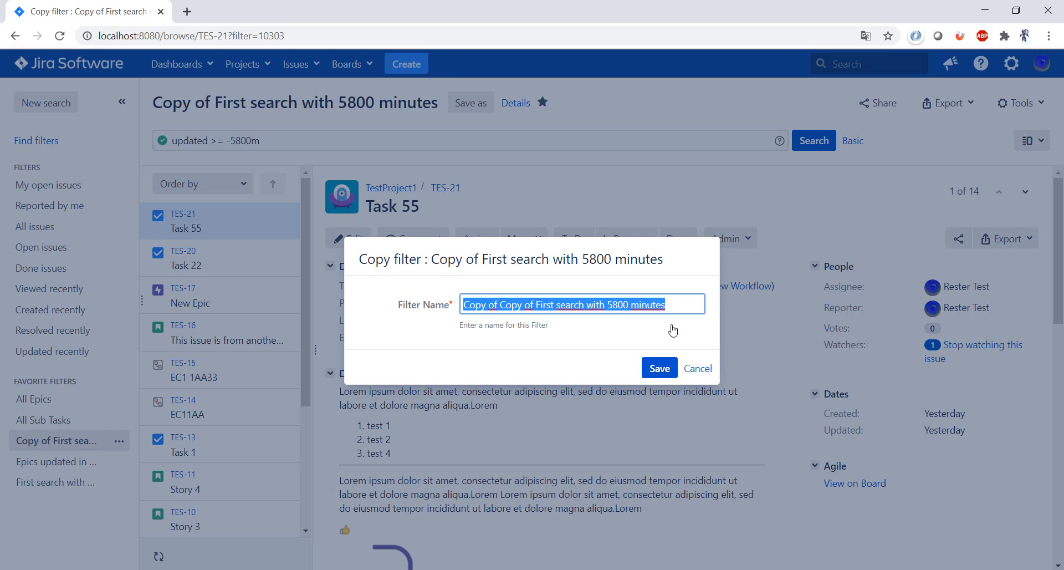
{"action": "left_click", "coordinate": [658, 377]}
{"action": "left_click", "coordinate": [119, 440]}
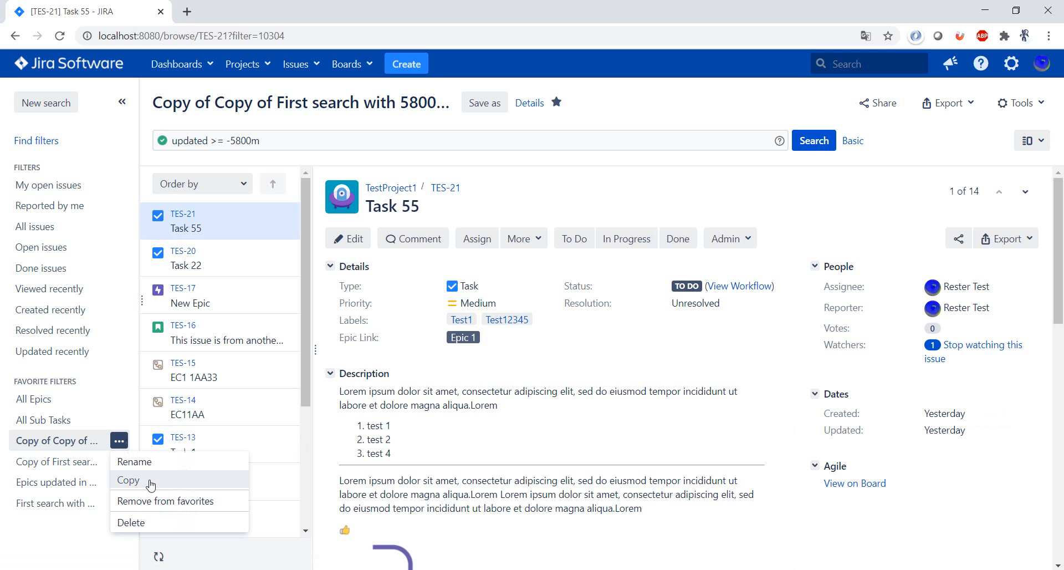
{"action": "left_click", "coordinate": [153, 479]}
{"action": "key", "text": "Return"}
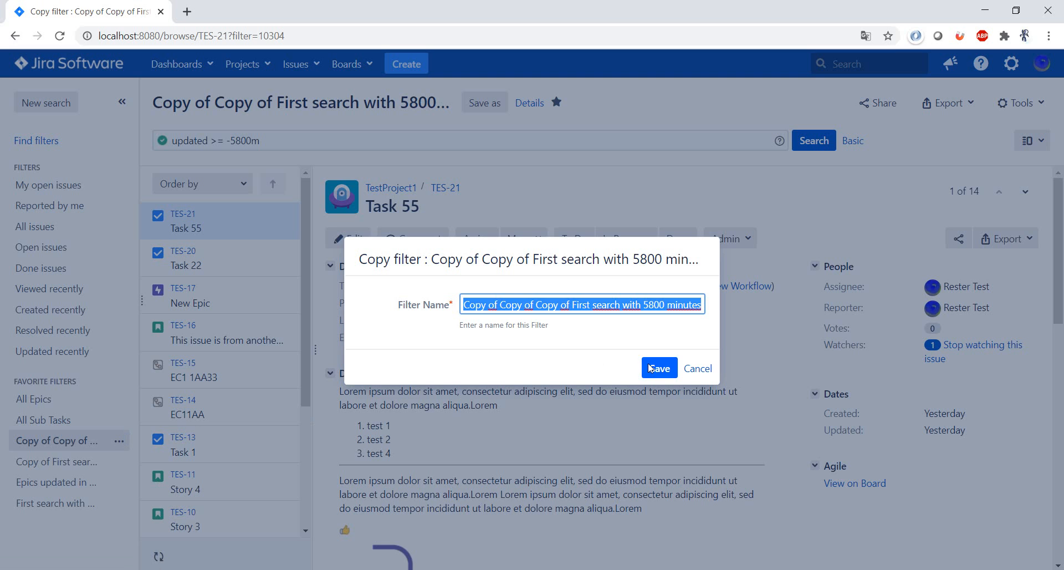
Permanently delete the "Copy of Copy of Copy of First search with 5800 minutes" and "Copy of Copy of First search with 5800 minutes" filters.
{"action": "left_click", "coordinate": [119, 441]}
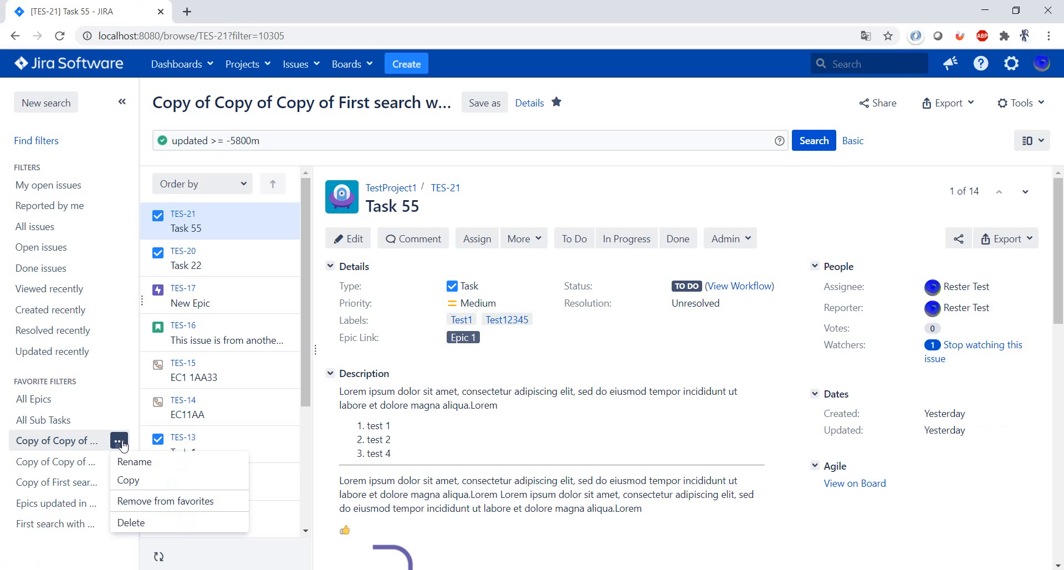
{"action": "left_click", "coordinate": [195, 523]}
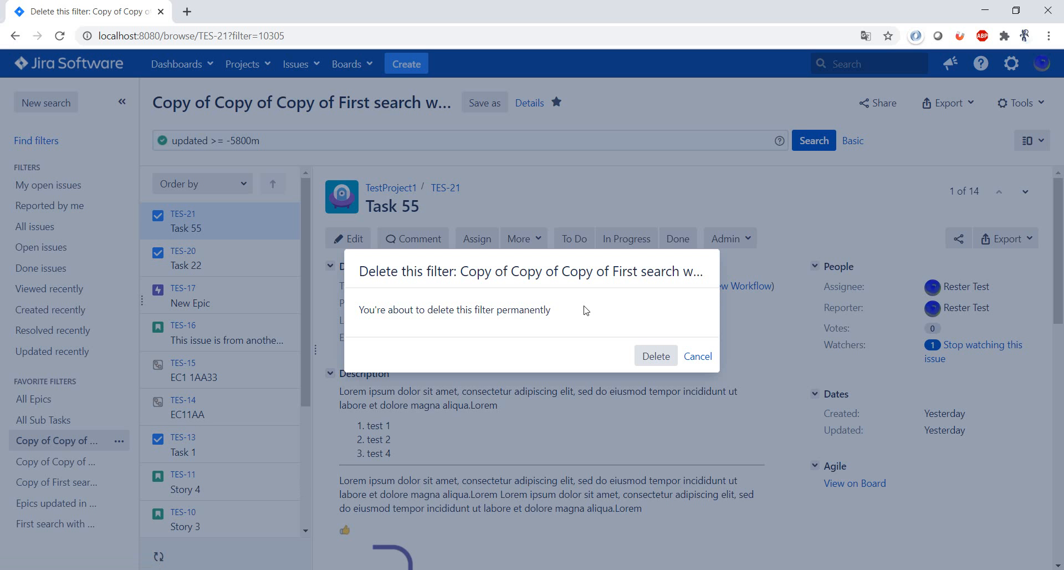
{"action": "left_click", "coordinate": [665, 361]}
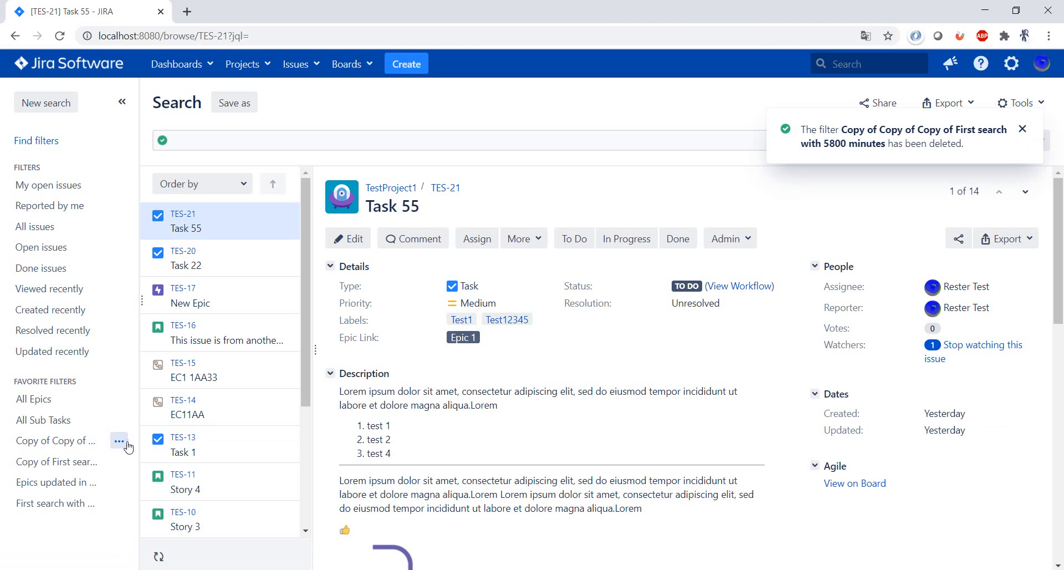
{"action": "left_click", "coordinate": [121, 440]}
{"action": "left_click", "coordinate": [187, 516]}
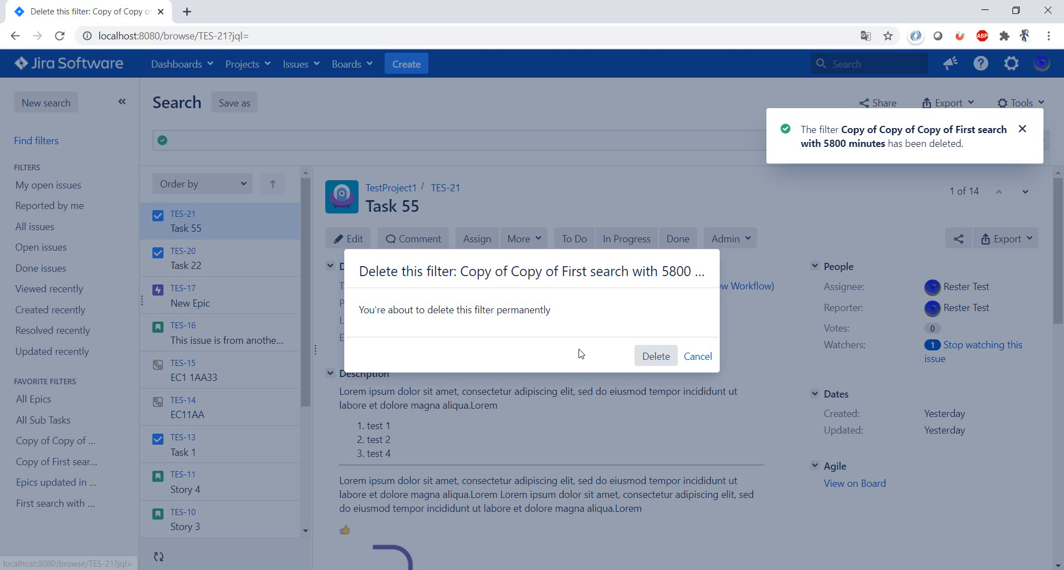
{"action": "left_click", "coordinate": [654, 356]}
{"action": "left_click", "coordinate": [1022, 129]}
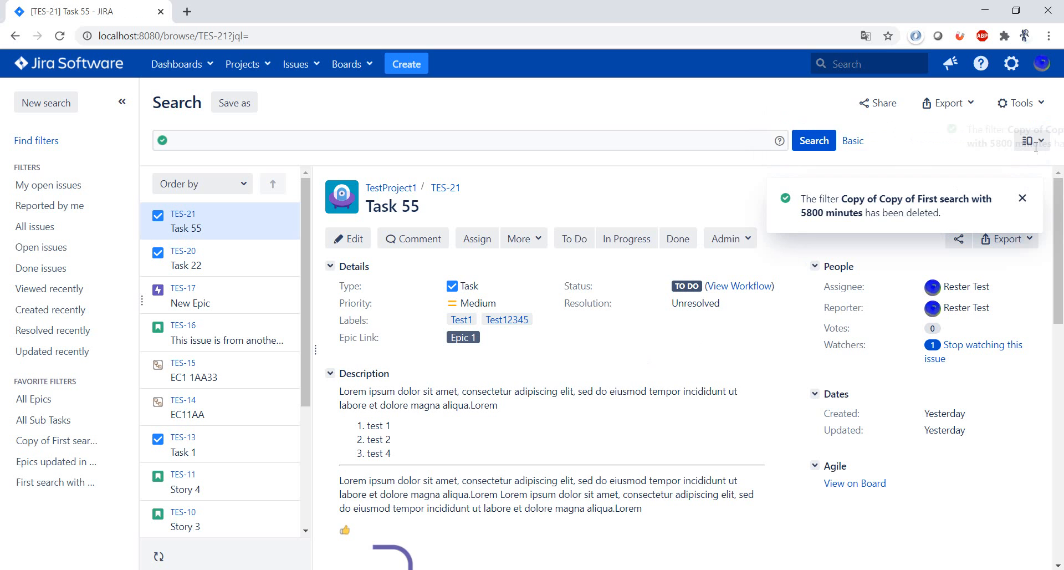
{"action": "left_click", "coordinate": [1026, 129]}
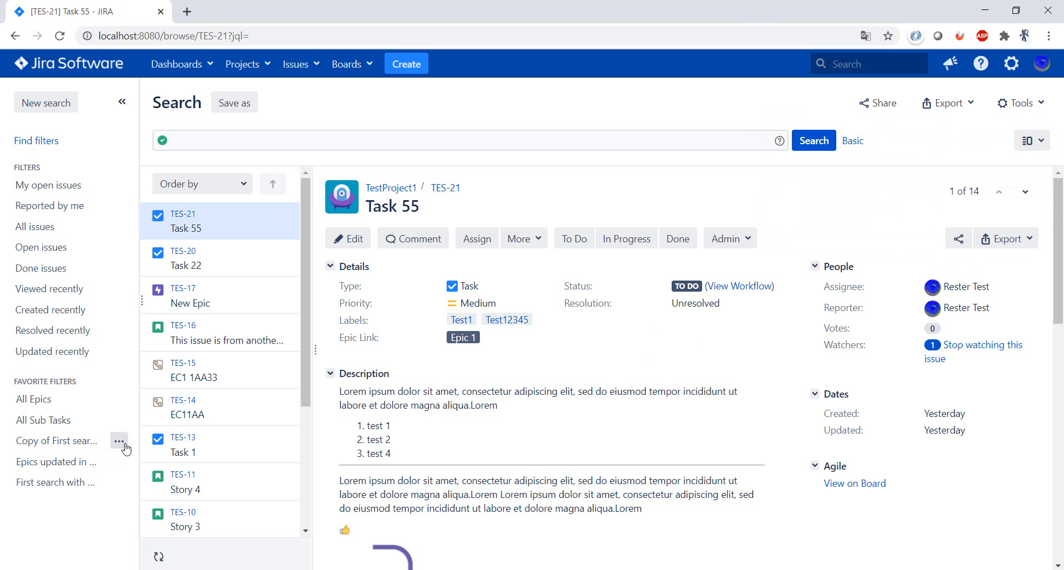
Remove all five remaining filters from favorites, from "Copy of First search with 5800 minutes" through "First search with 5800 minutes".
{"action": "left_click", "coordinate": [125, 447]}
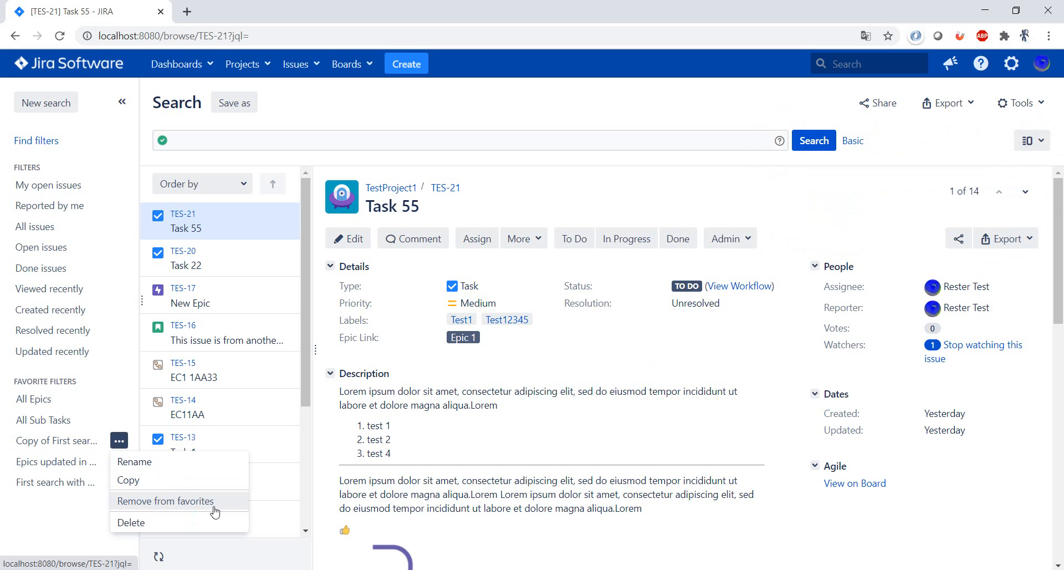
{"action": "left_click", "coordinate": [172, 503]}
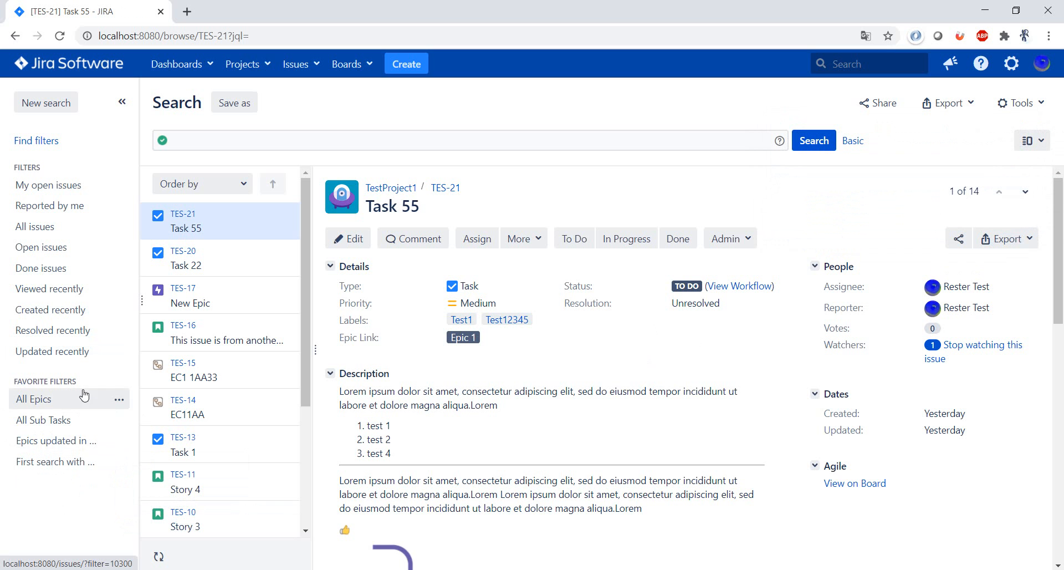
{"action": "left_click", "coordinate": [119, 398]}
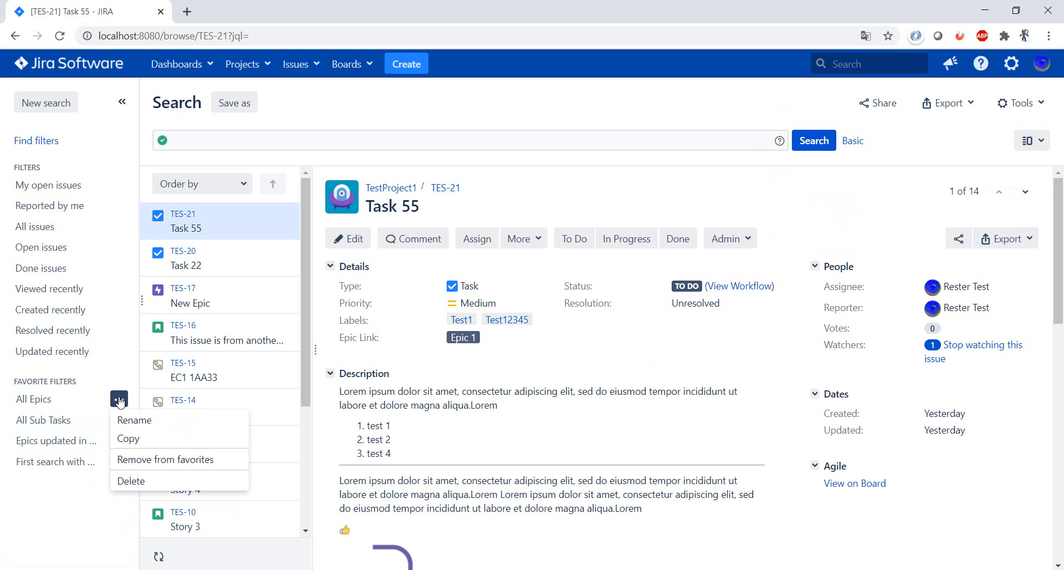
{"action": "left_click", "coordinate": [159, 459]}
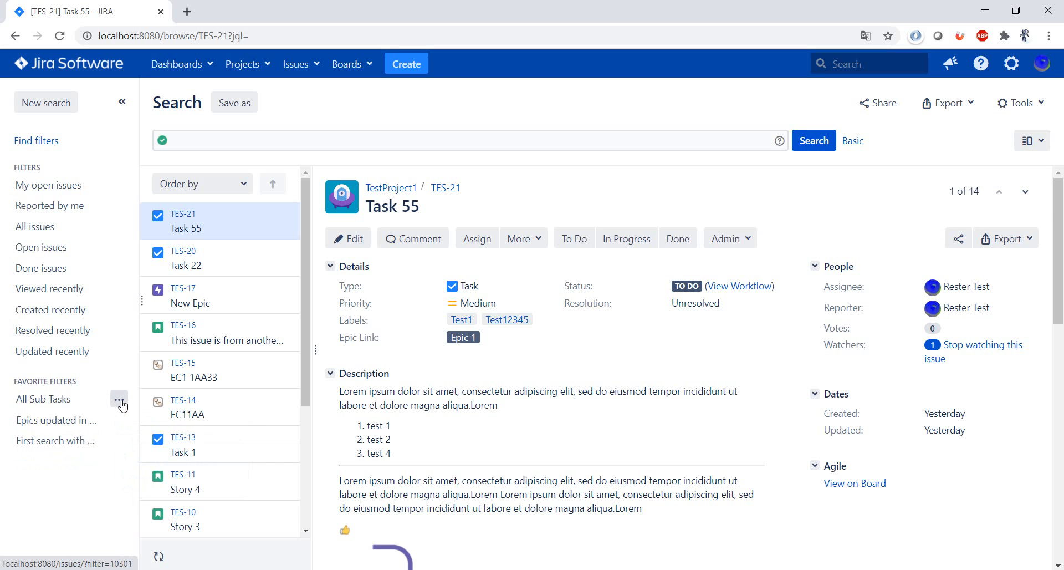
{"action": "left_click", "coordinate": [119, 398]}
{"action": "left_click", "coordinate": [149, 465]}
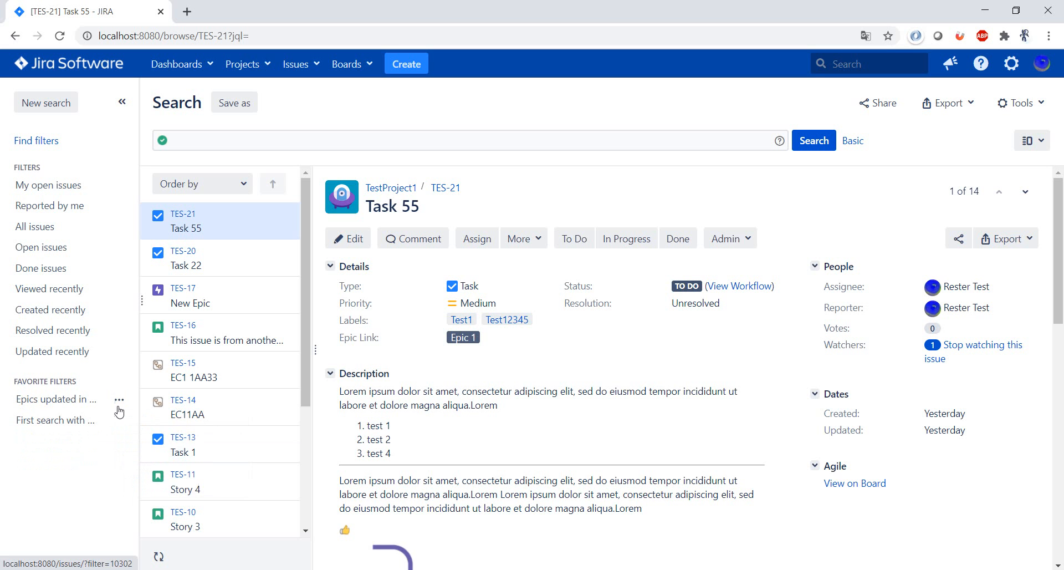
{"action": "left_click", "coordinate": [119, 399]}
{"action": "left_click", "coordinate": [149, 460]}
{"action": "left_click", "coordinate": [119, 398]}
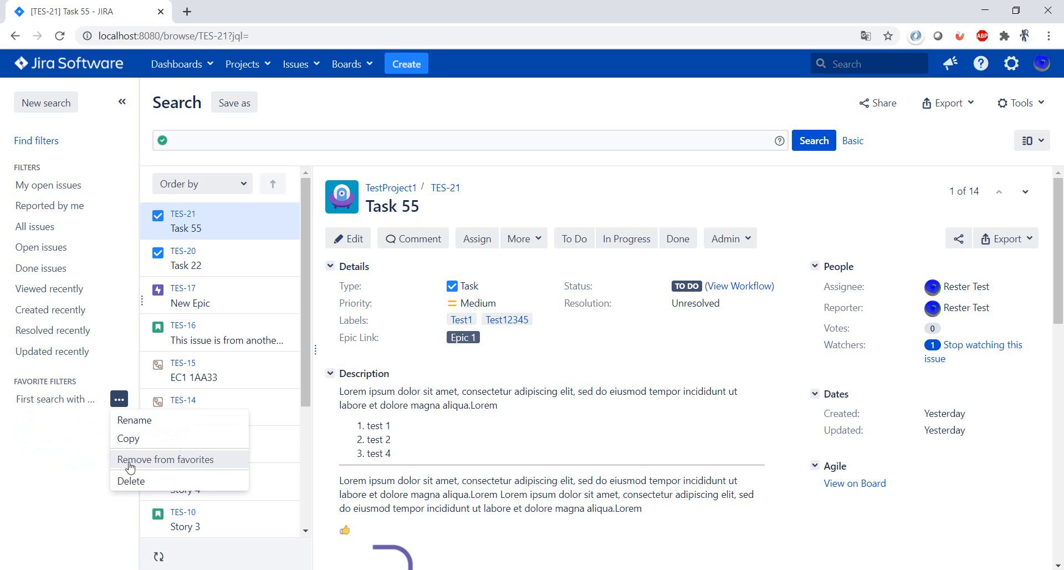
{"action": "left_click", "coordinate": [149, 459]}
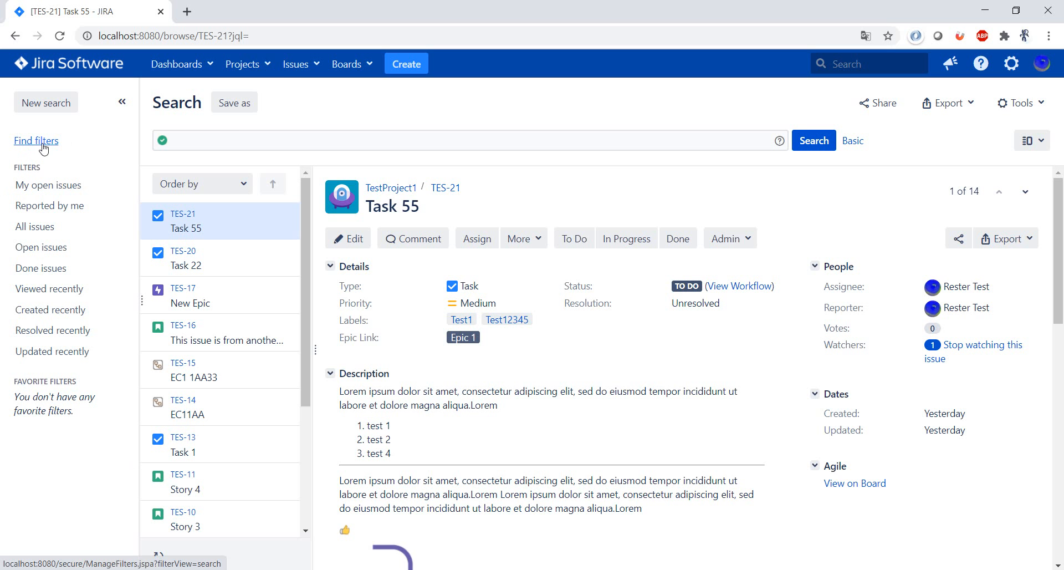
Open the filter search page and search the saved filters for "Epic".
{"action": "left_click", "coordinate": [296, 66]}
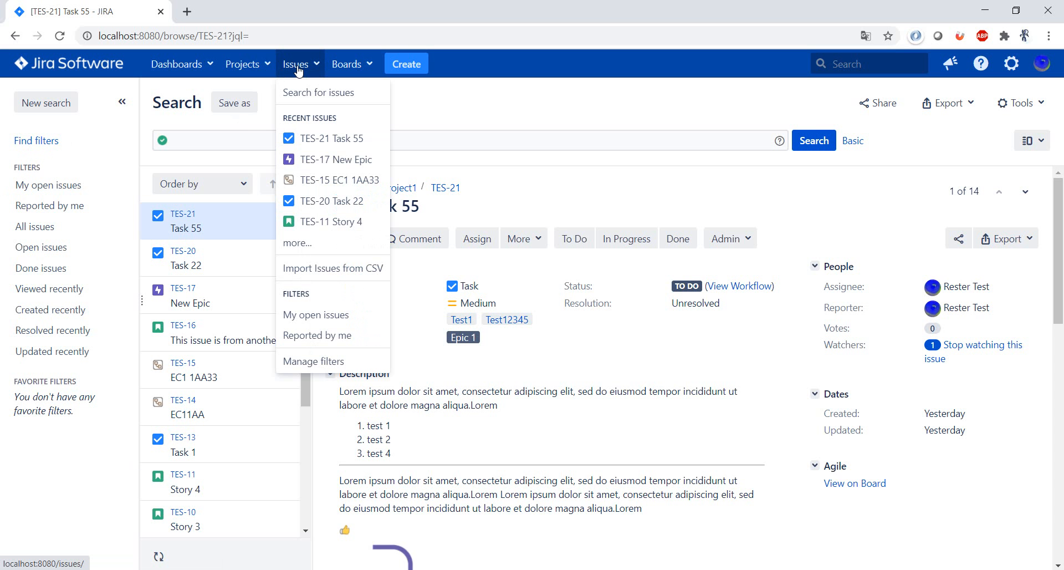
{"action": "left_click", "coordinate": [52, 144]}
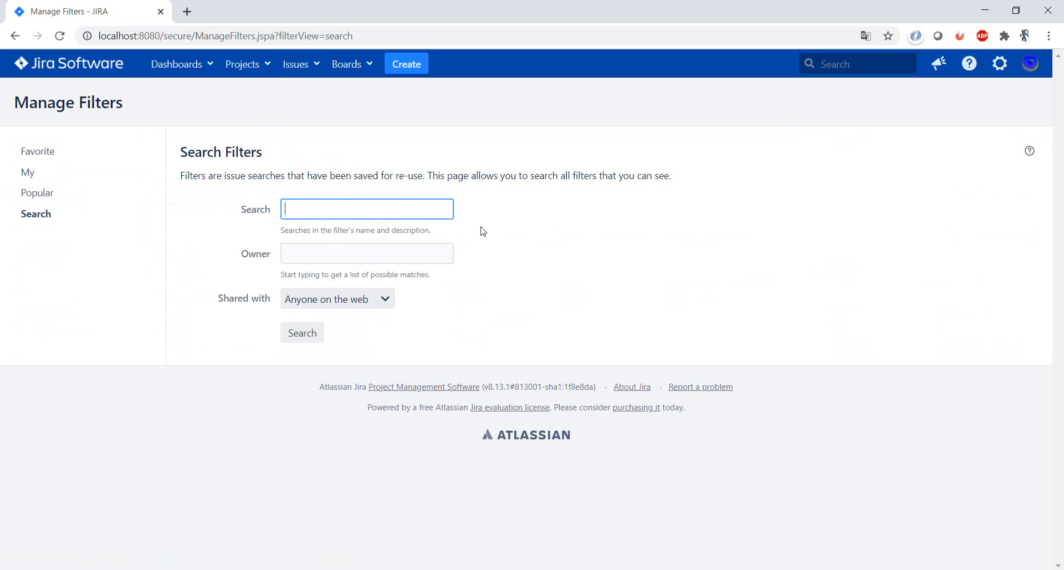
{"action": "type", "text": "Epic"}
{"action": "left_click", "coordinate": [308, 335]}
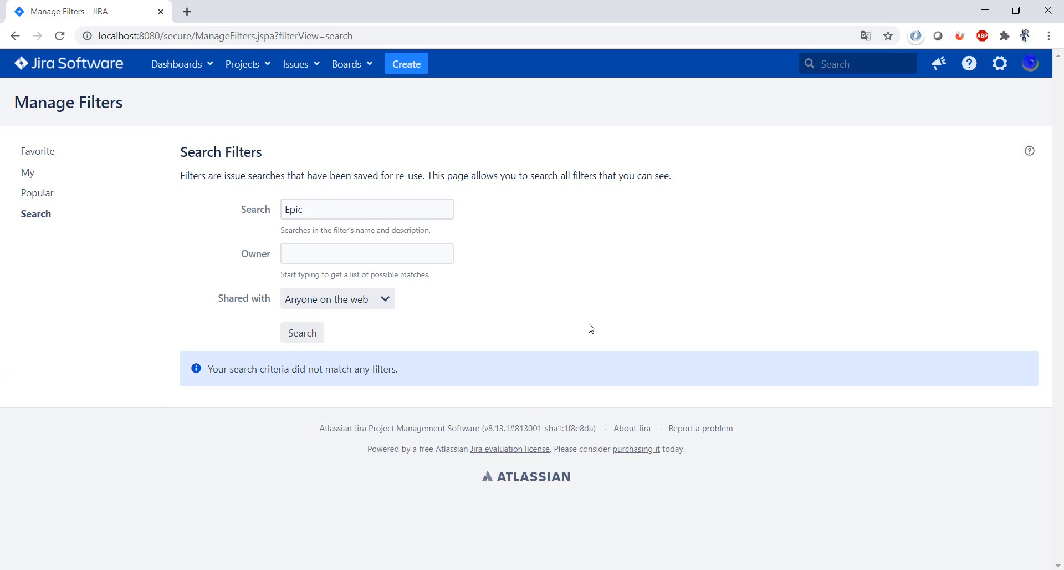
Search the saved filters for "All Epics" and mark All Epics and All Sub Tasks as favorites.
{"action": "left_click", "coordinate": [372, 209]}
{"action": "key", "text": "BackSpace"}
{"action": "key", "text": "BackSpace"}
{"action": "key", "text": "BackSpace"}
{"action": "key", "text": "BackSpace"}
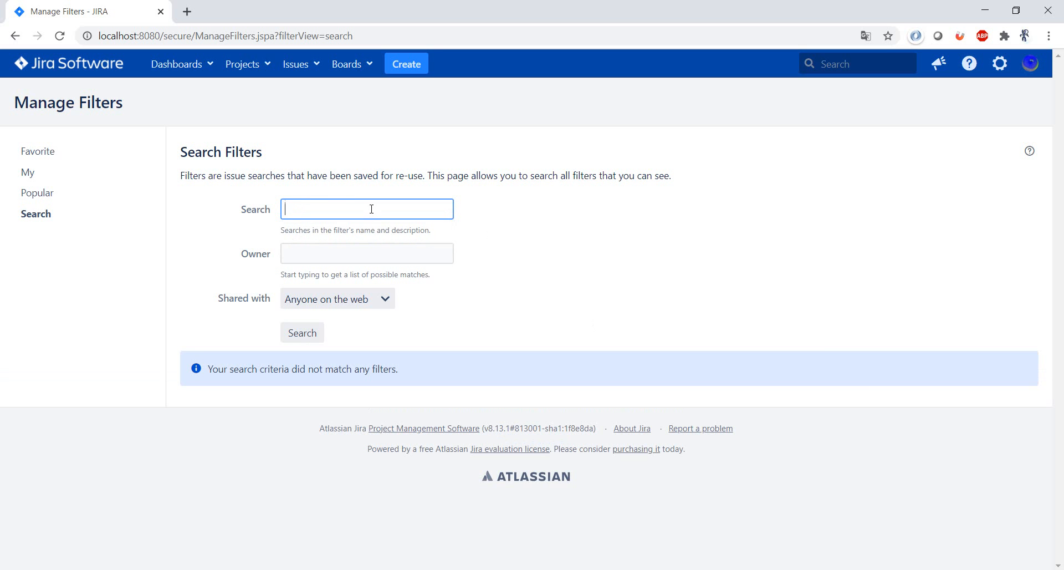
{"action": "type", "text": "All Epics"}
{"action": "key", "text": "Return"}
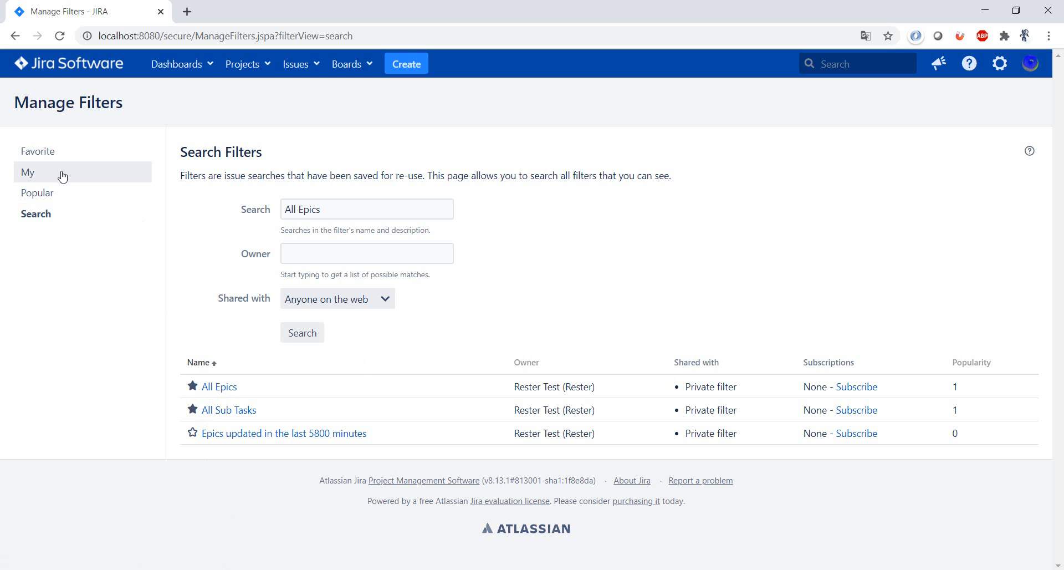
Review the Favorite, My and Popular filter lists, including the available filter actions and how each filter is shared.
{"action": "left_click", "coordinate": [49, 160]}
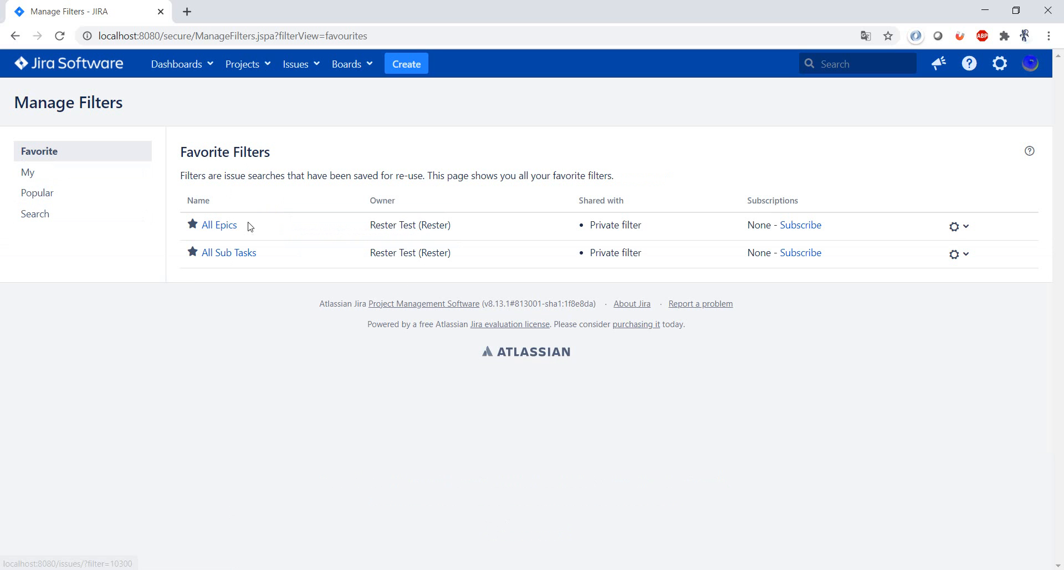
{"action": "left_click", "coordinate": [962, 227]}
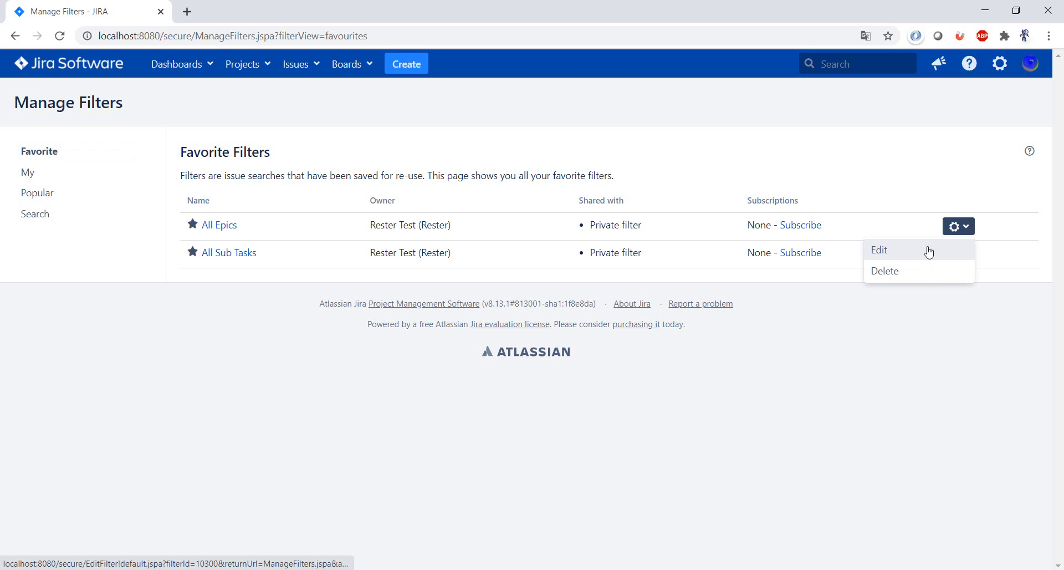
{"action": "left_click", "coordinate": [926, 174]}
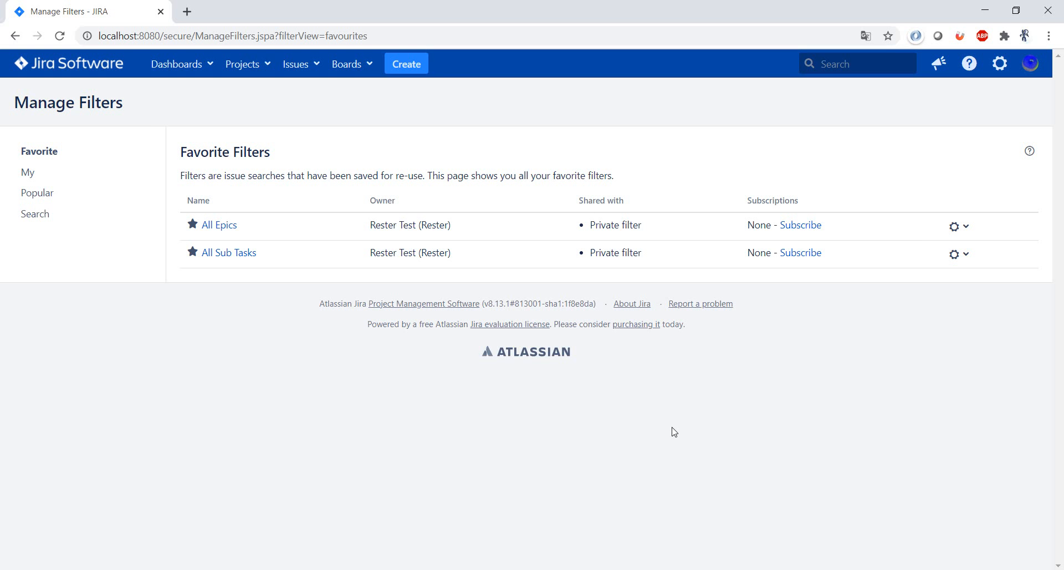
{"action": "left_click", "coordinate": [35, 174]}
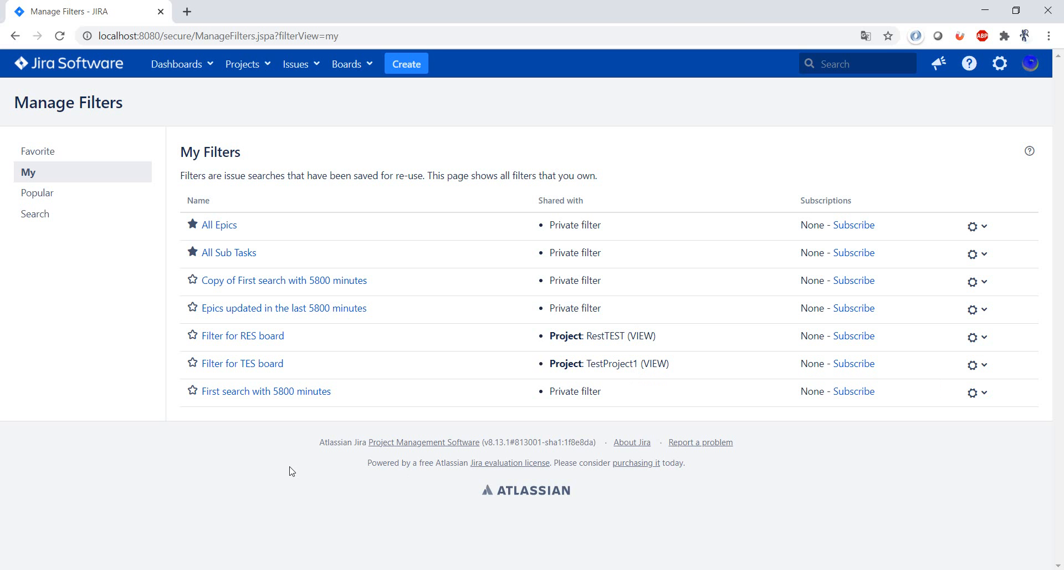
{"action": "left_click", "coordinate": [67, 203]}
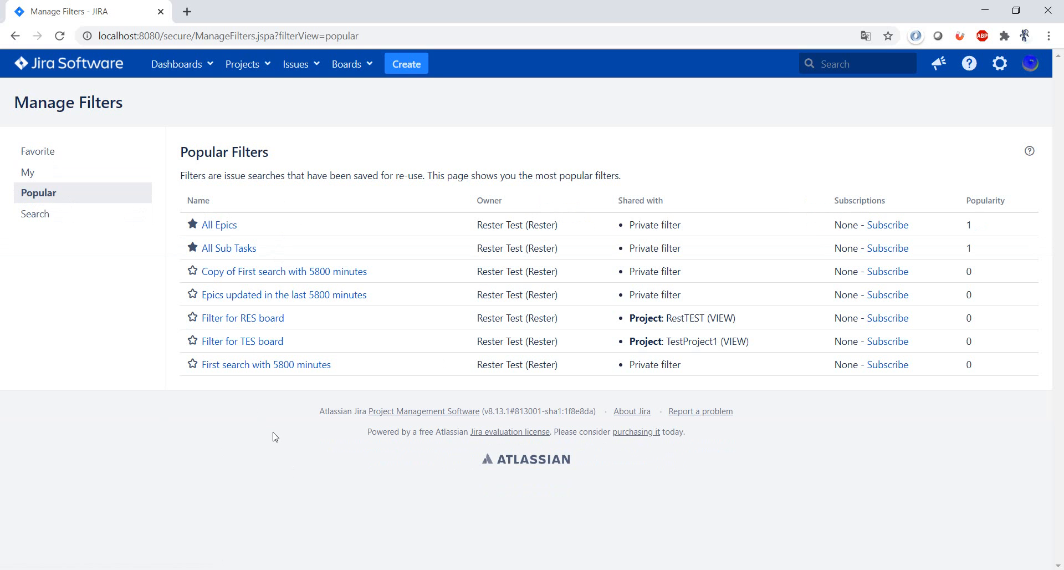
{"action": "left_click", "coordinate": [67, 181]}
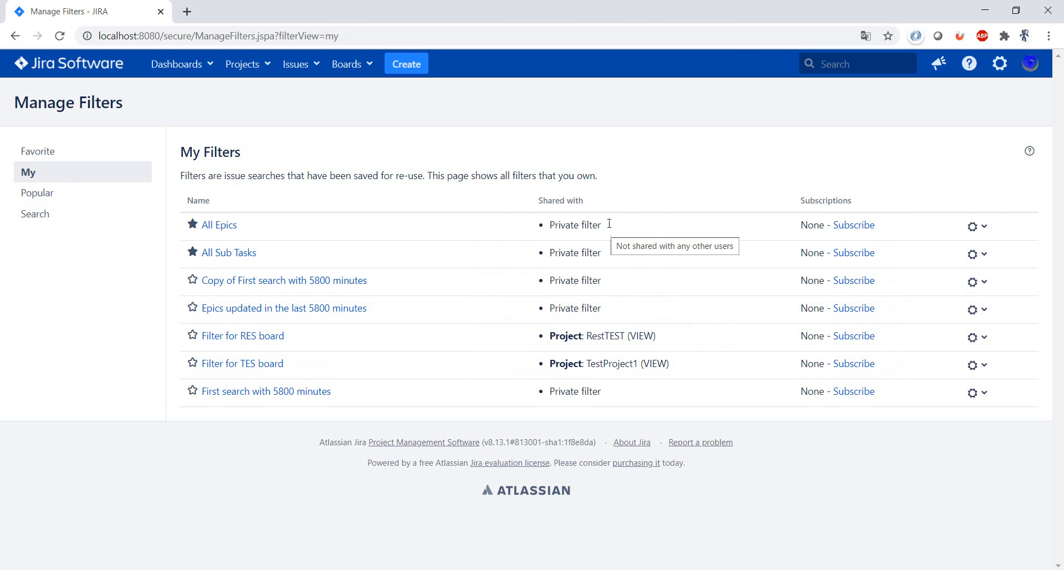
{"action": "left_click_drag", "start_coordinate": [604, 227], "coordinate": [551, 232]}
{"action": "left_click", "coordinate": [657, 180]}
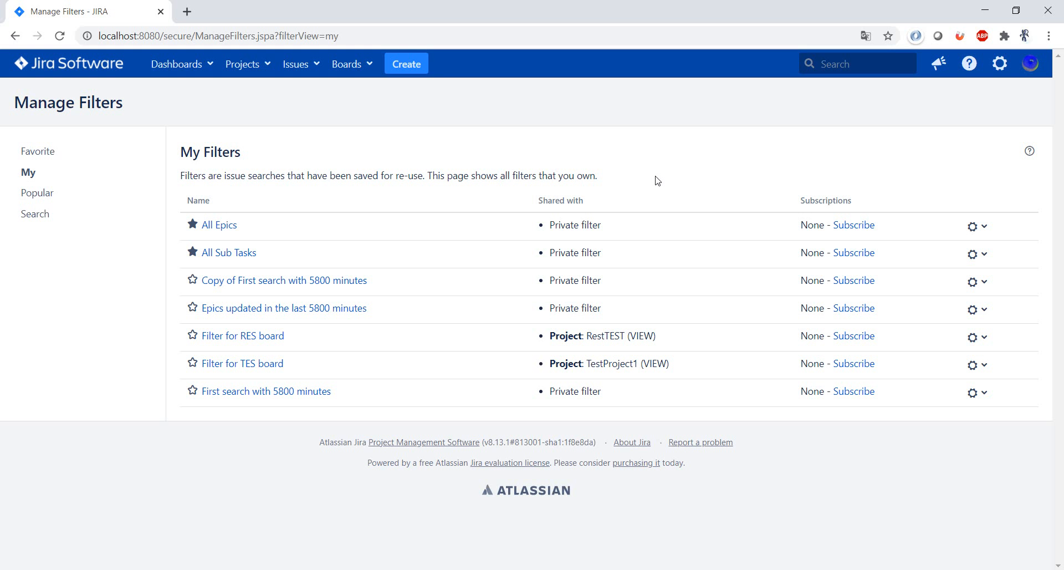
Open the All Epics filter for editing and enter the description "This is the best filter for the project".
{"action": "left_click", "coordinate": [976, 226]}
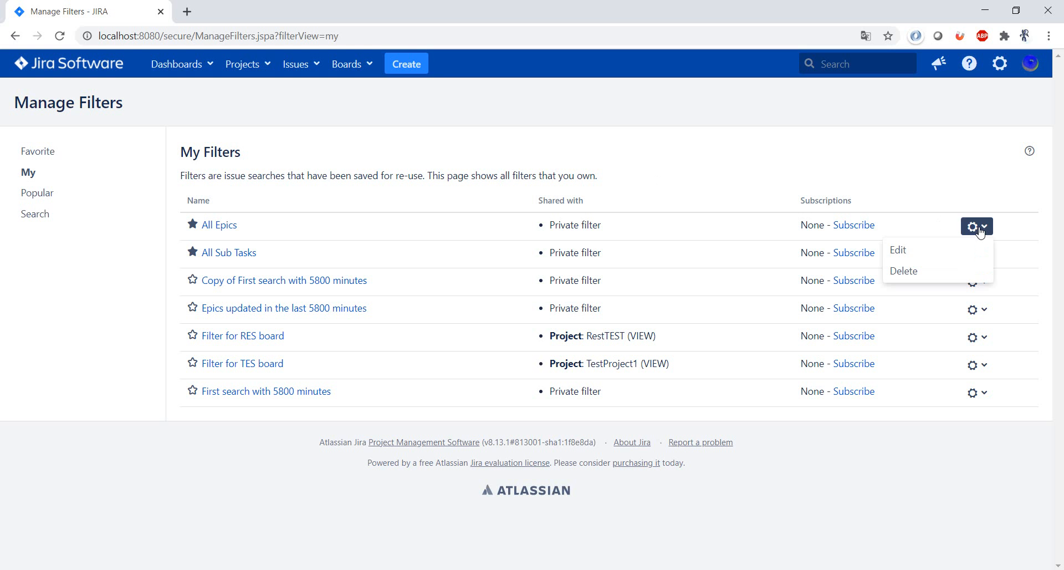
{"action": "left_click", "coordinate": [980, 222]}
{"action": "left_click", "coordinate": [977, 225]}
{"action": "left_click", "coordinate": [967, 254]}
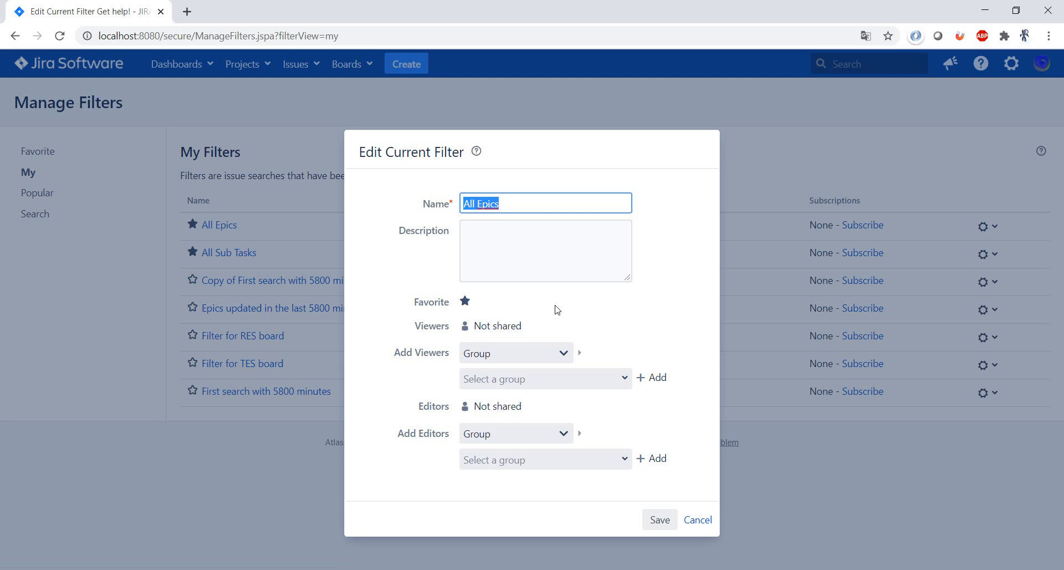
{"action": "left_click", "coordinate": [498, 241]}
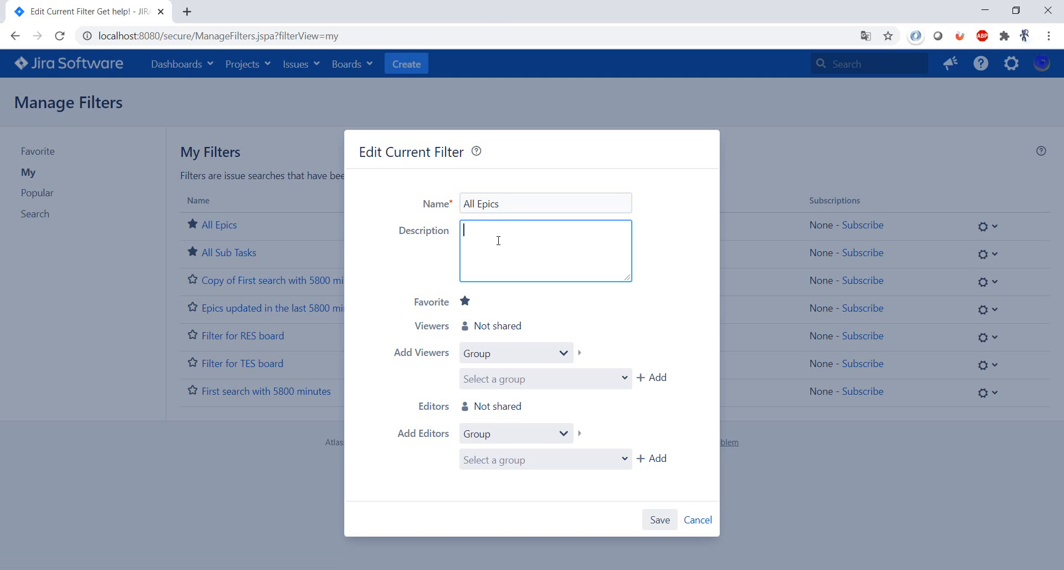
{"action": "type", "text": "This is the best filter for the project"}
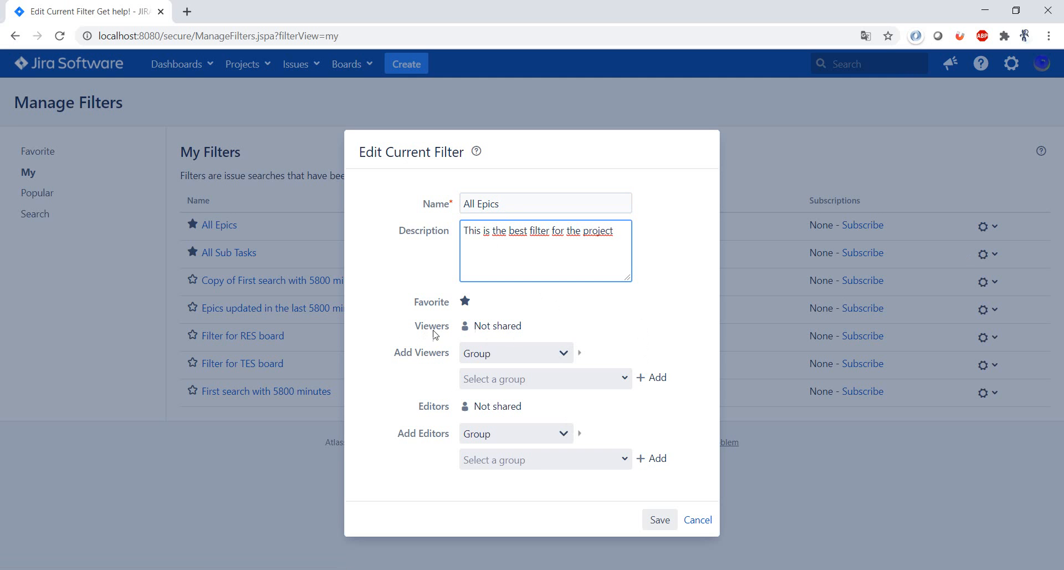
{"action": "left_click_drag", "start_coordinate": [415, 327], "coordinate": [513, 334]}
{"action": "left_click", "coordinate": [584, 323]}
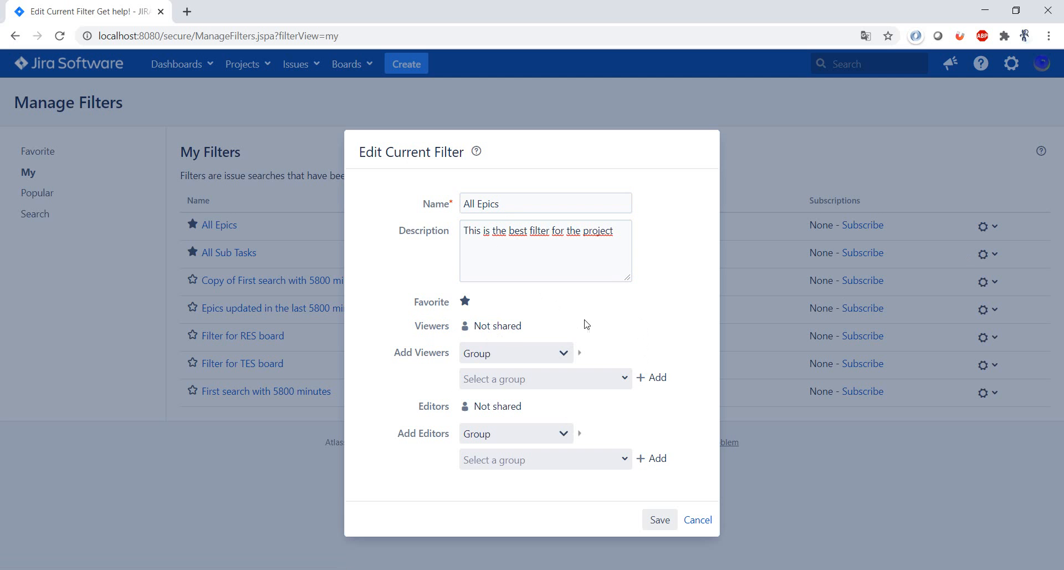
{"action": "left_click", "coordinate": [563, 358]}
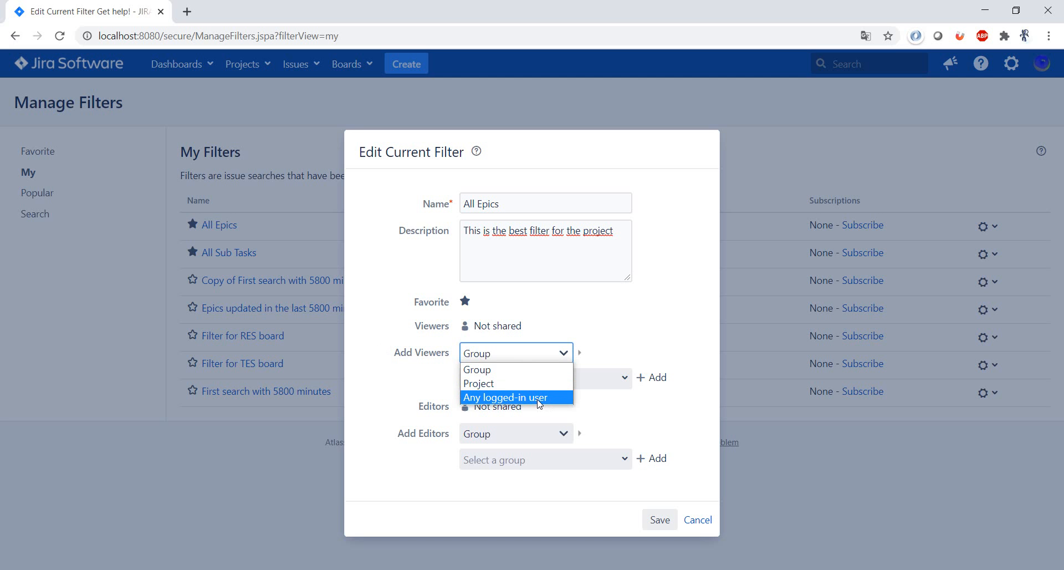
{"action": "left_click", "coordinate": [629, 340]}
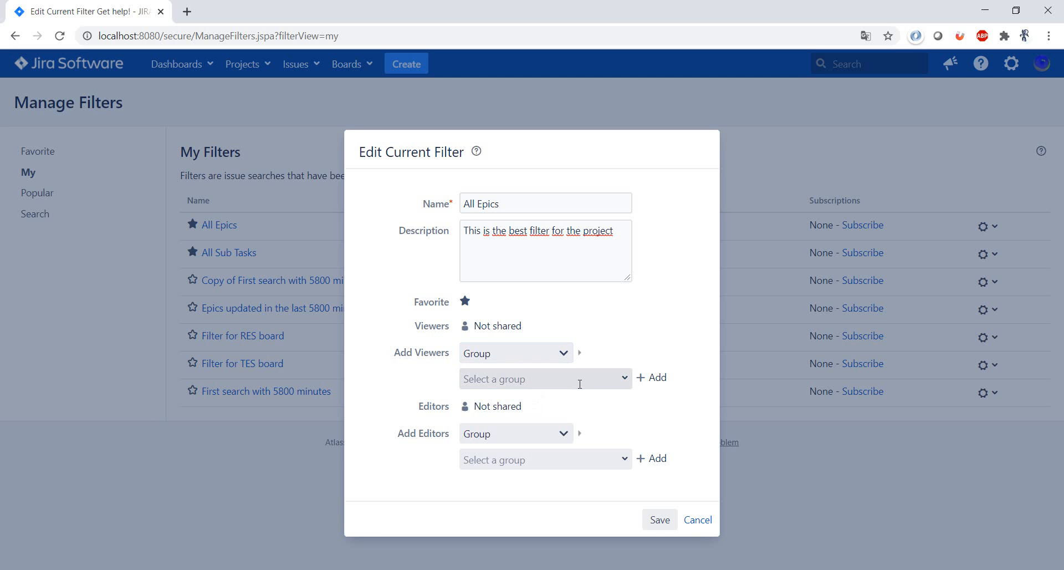
{"action": "left_click", "coordinate": [580, 381]}
{"action": "left_click", "coordinate": [634, 360]}
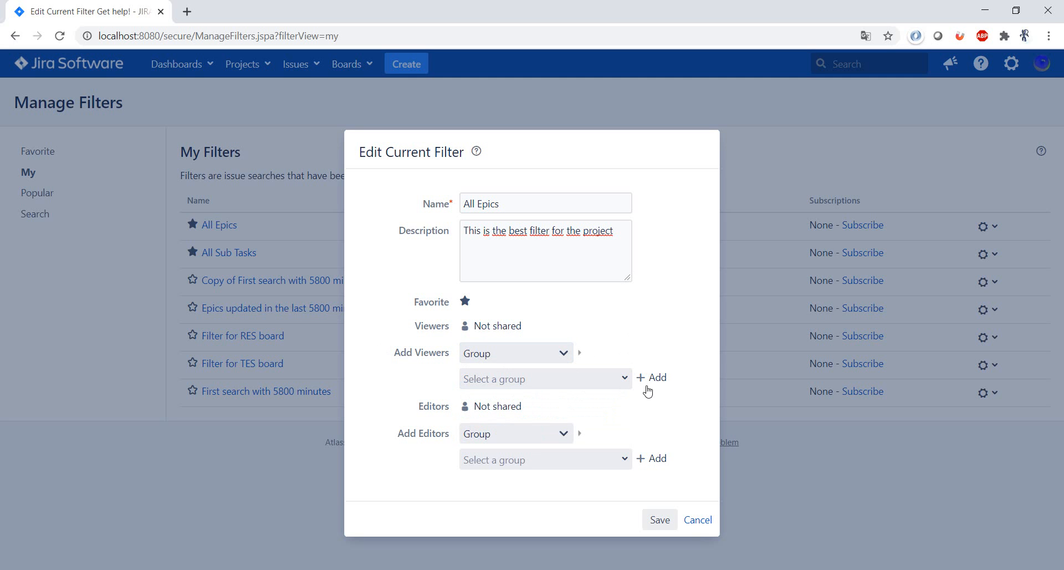
Add the RestTEST project with all roles as viewers of the All Epics filter and save the filter.
{"action": "left_click", "coordinate": [533, 358]}
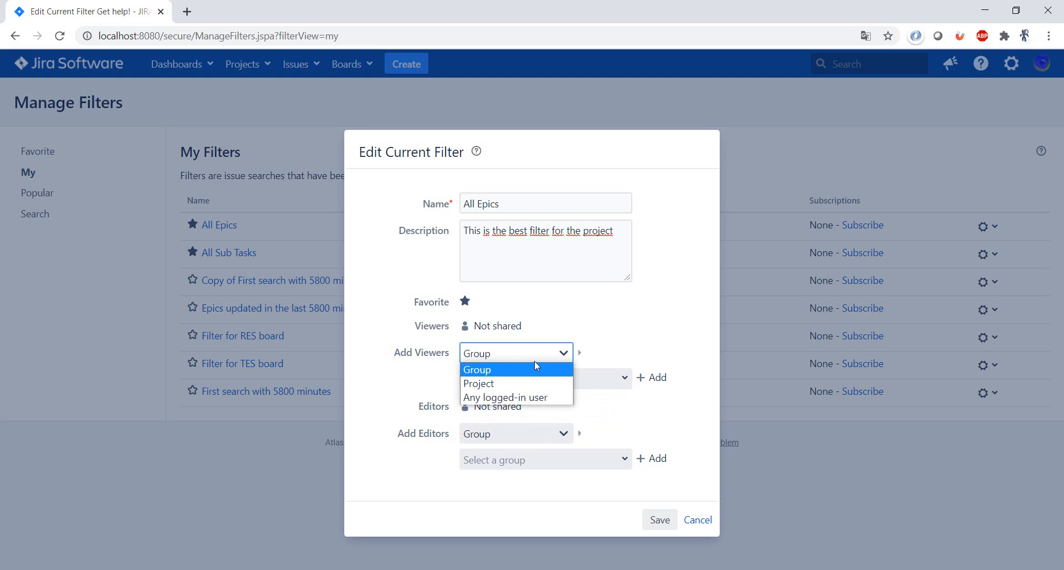
{"action": "left_click", "coordinate": [512, 383]}
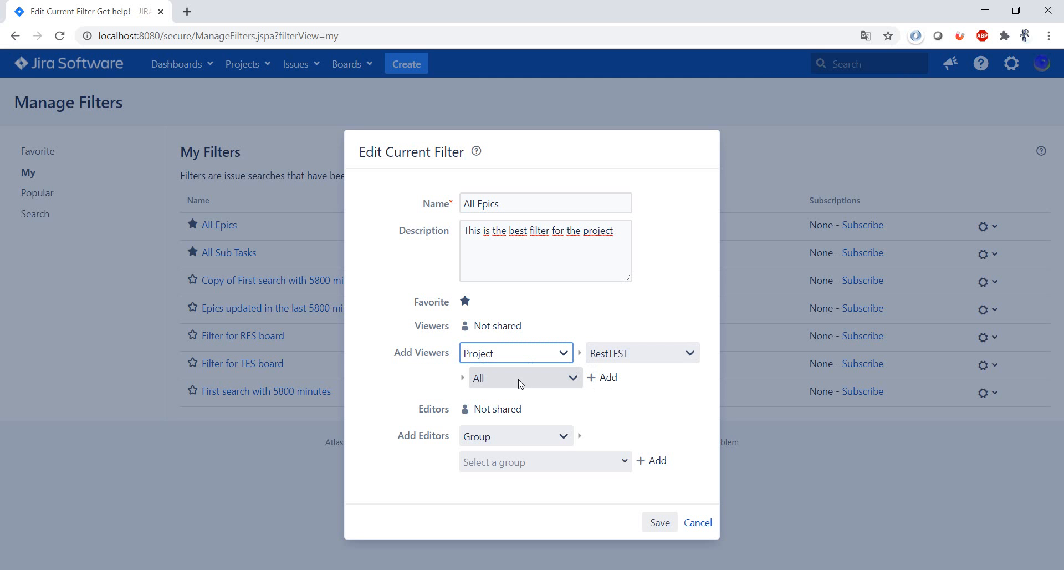
{"action": "left_click", "coordinate": [608, 379]}
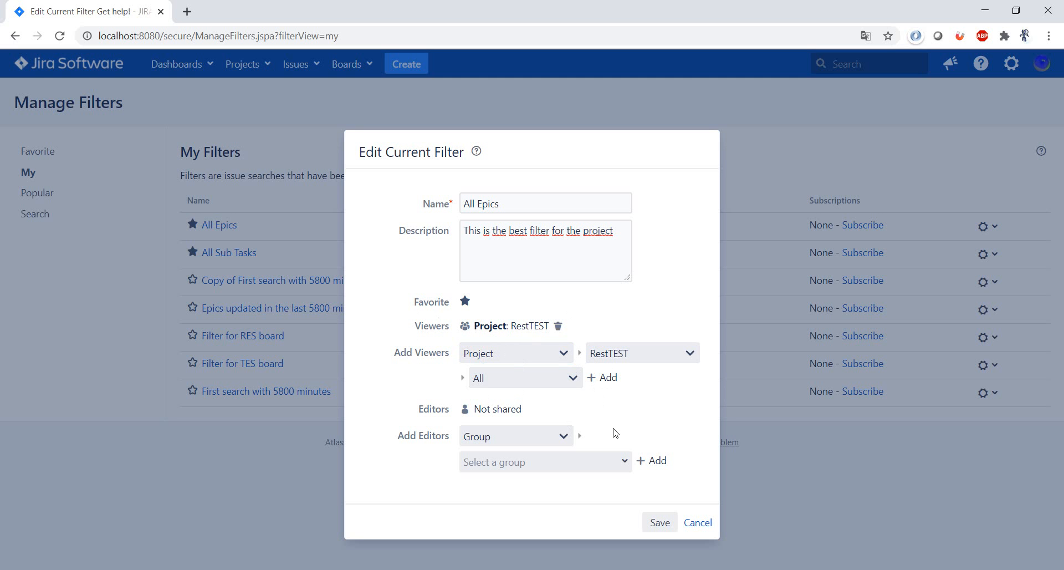
{"action": "left_click", "coordinate": [660, 522]}
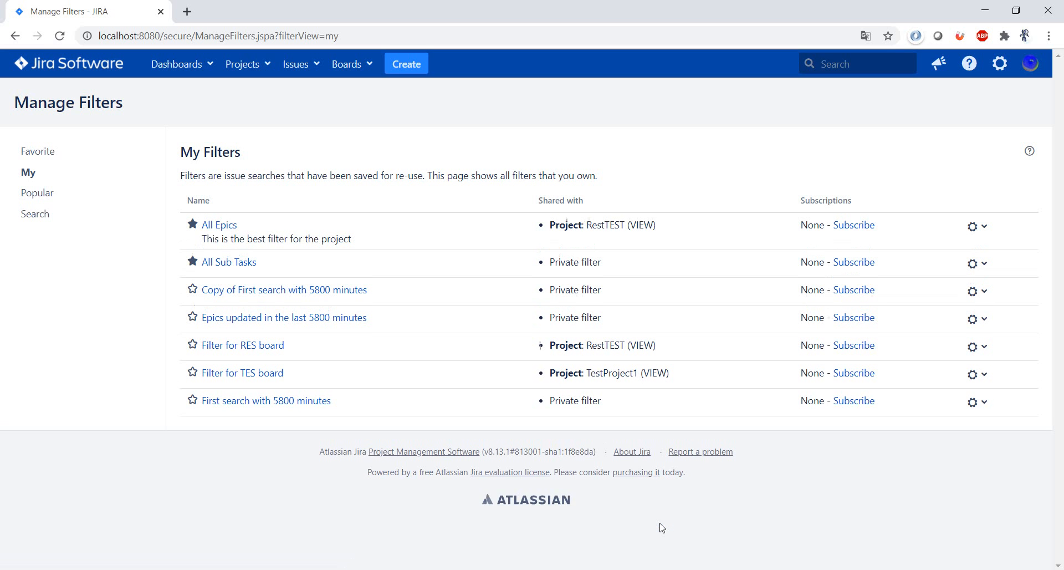